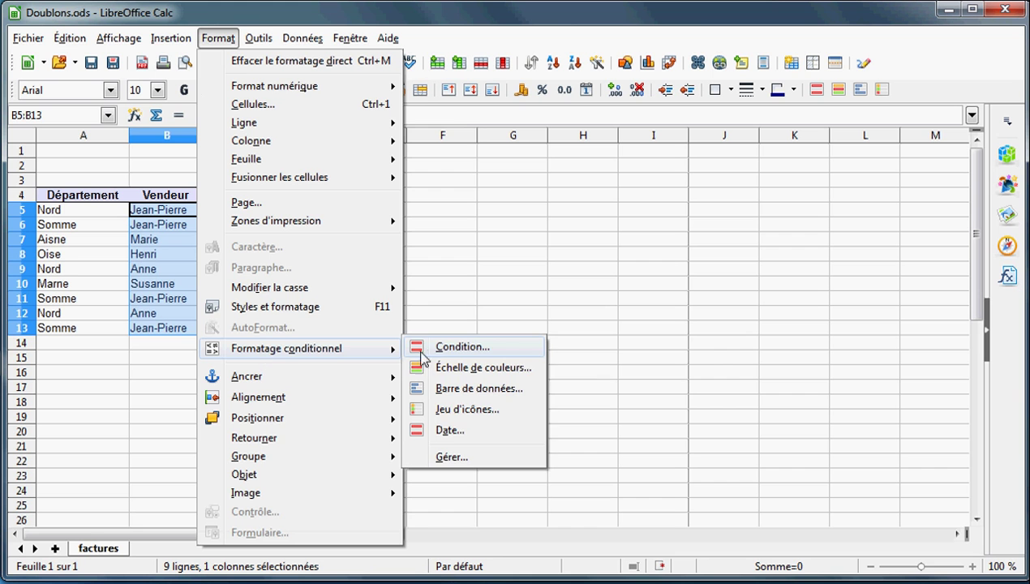
- Create a conditional format on the Vendeur cells B5:B13 with the condition that the cell value is dupliqué
click(653, 218)
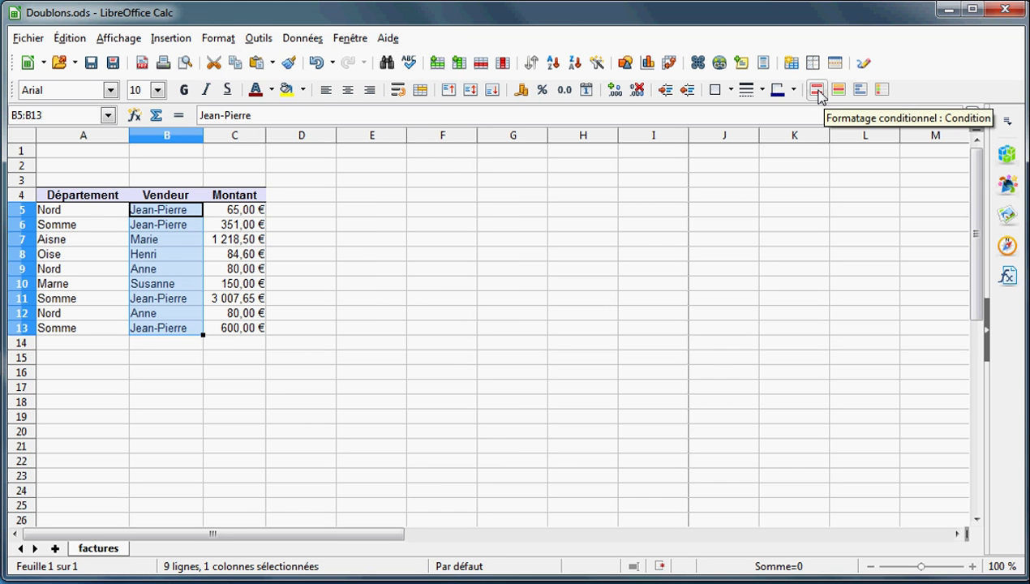
click(817, 90)
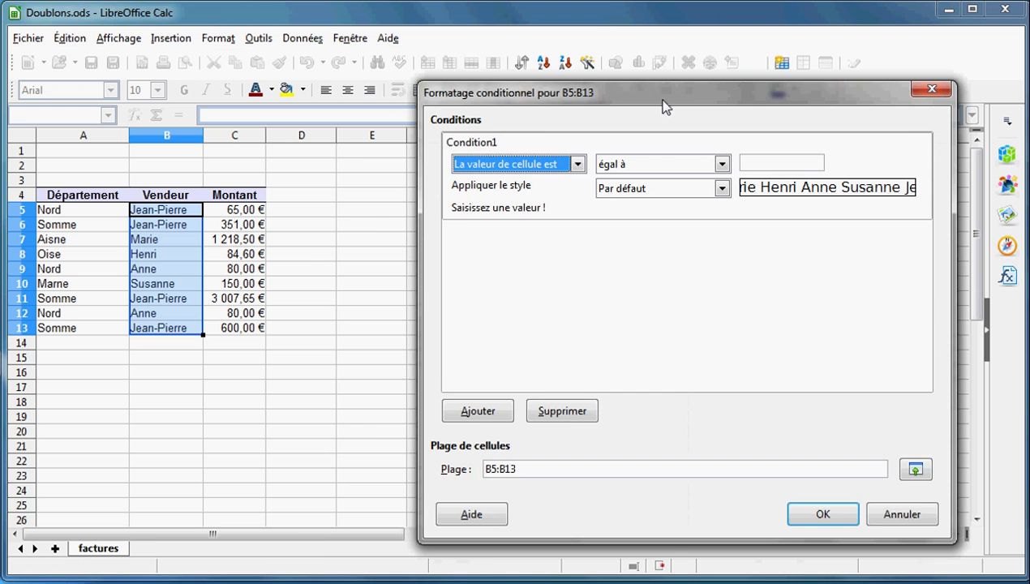
drag(664, 106, 570, 61)
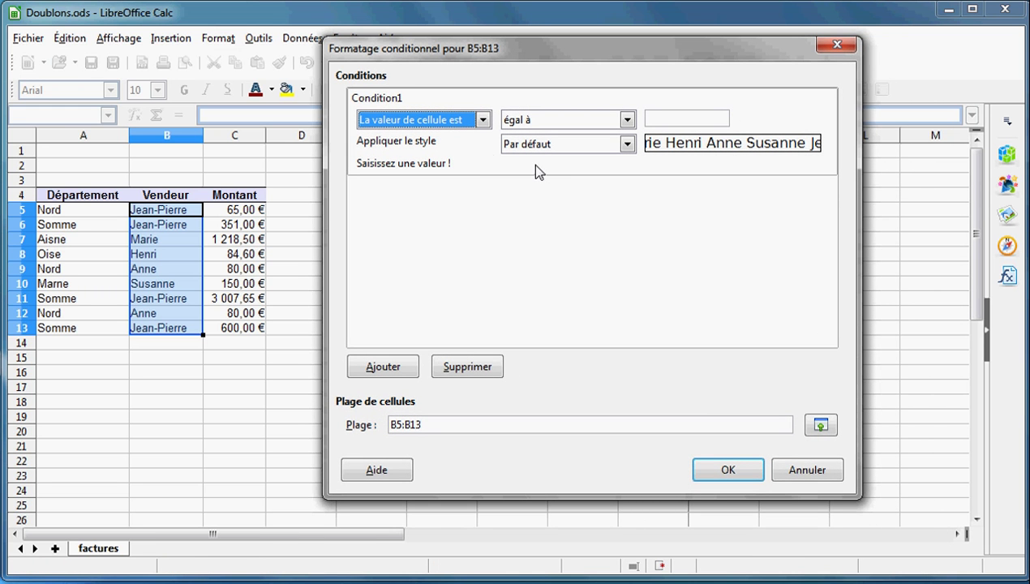
click(549, 121)
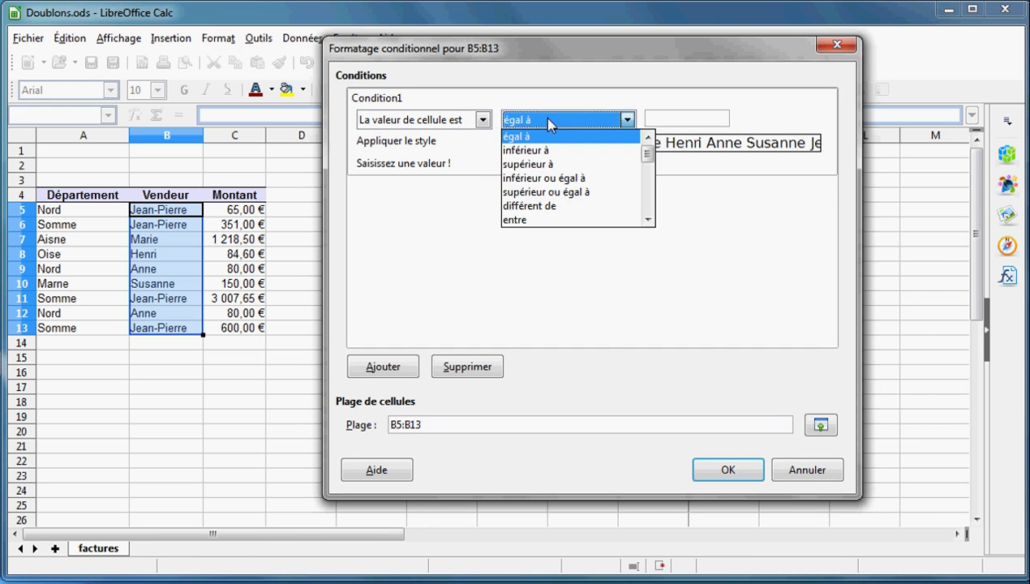
scroll(647, 220, down, 4)
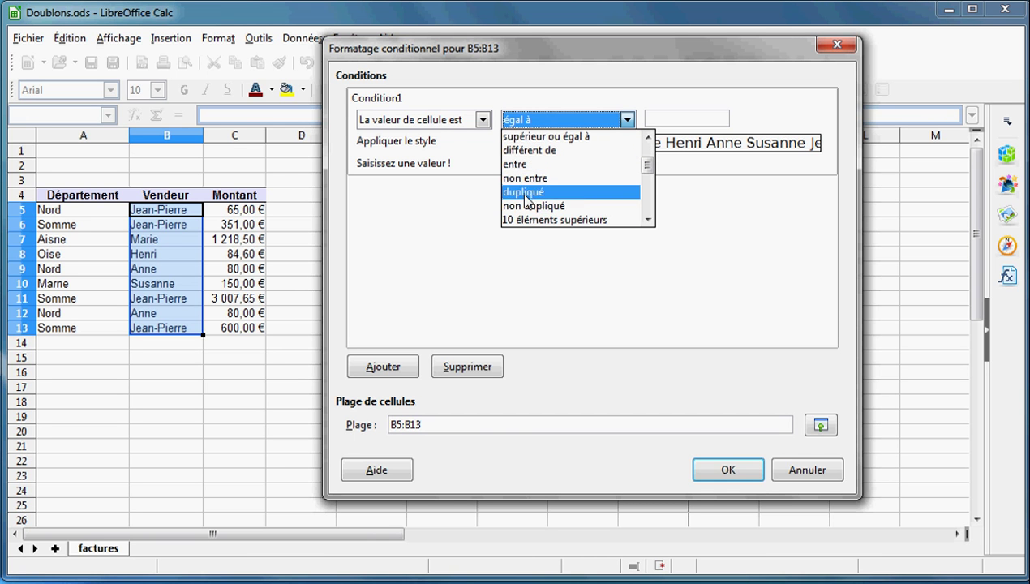
click(528, 192)
- Apply a new cell style named "double" with a Vert jaune 10 background to the condition and confirm the conditional format
click(540, 144)
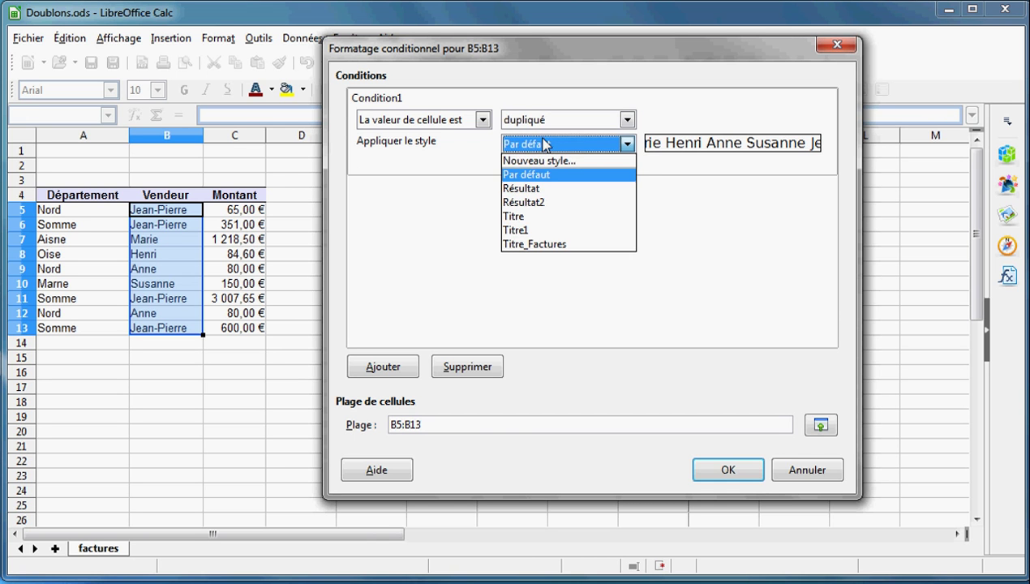
click(542, 160)
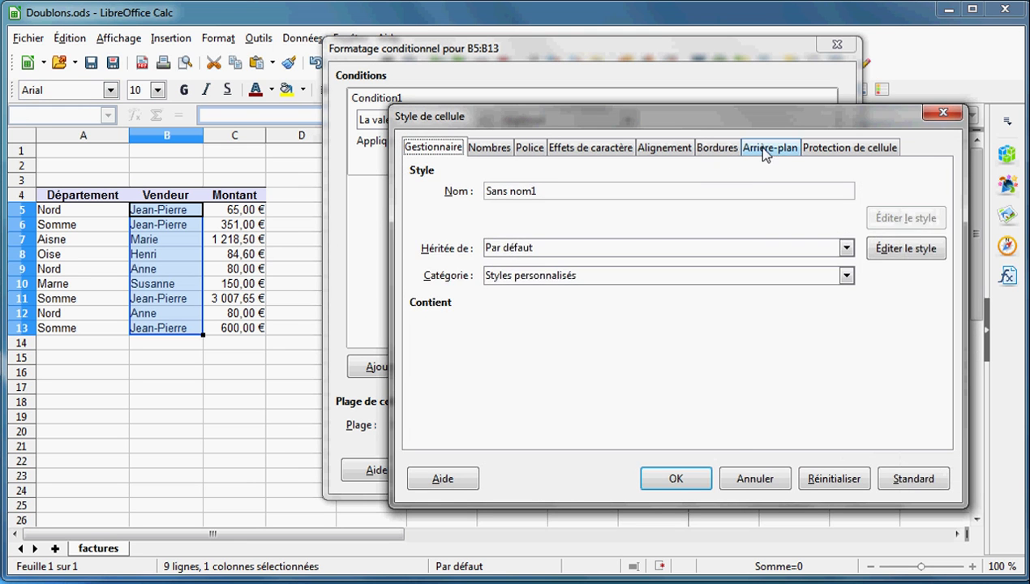
click(765, 149)
click(724, 351)
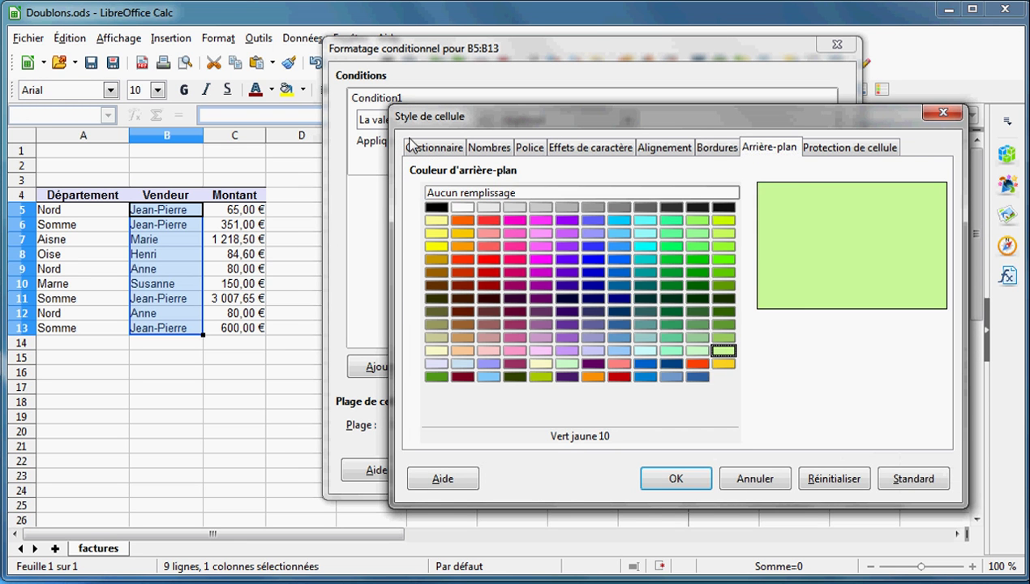
click(429, 147)
text(double)
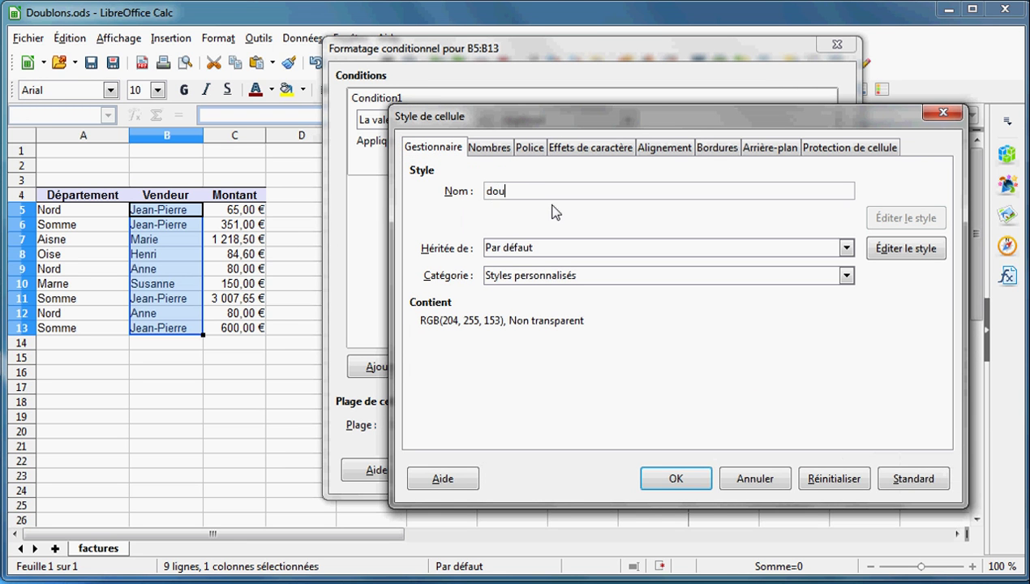
click(676, 479)
click(727, 471)
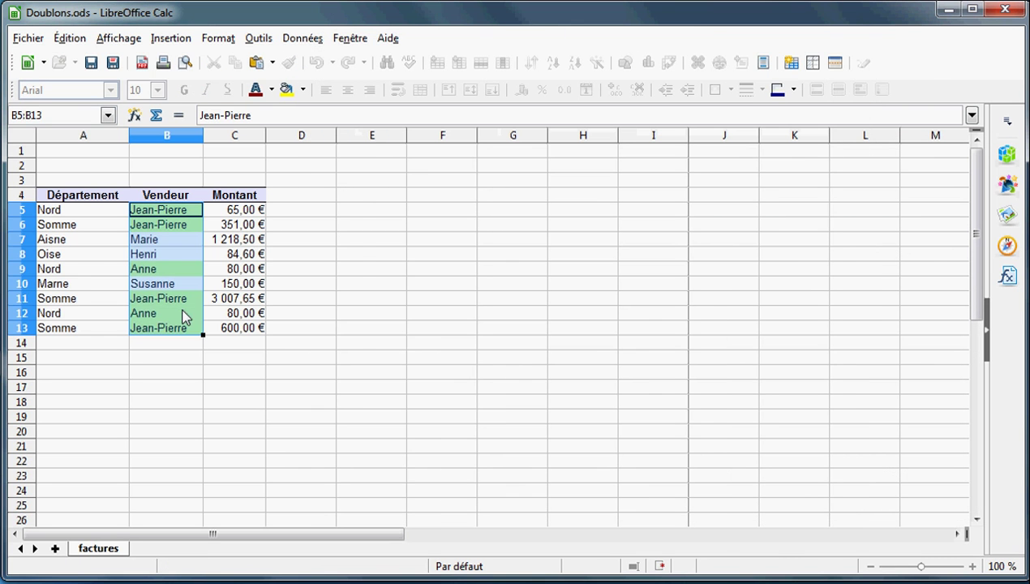
- Set up a standard filter on the invoice table with no field criterion and the Sans doublons option enabled
click(110, 226)
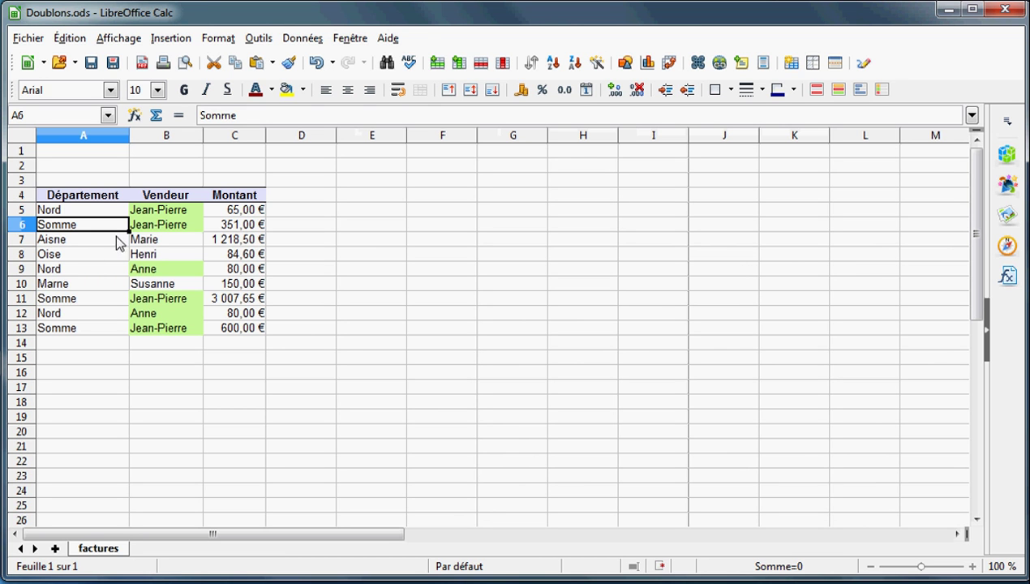
click(301, 38)
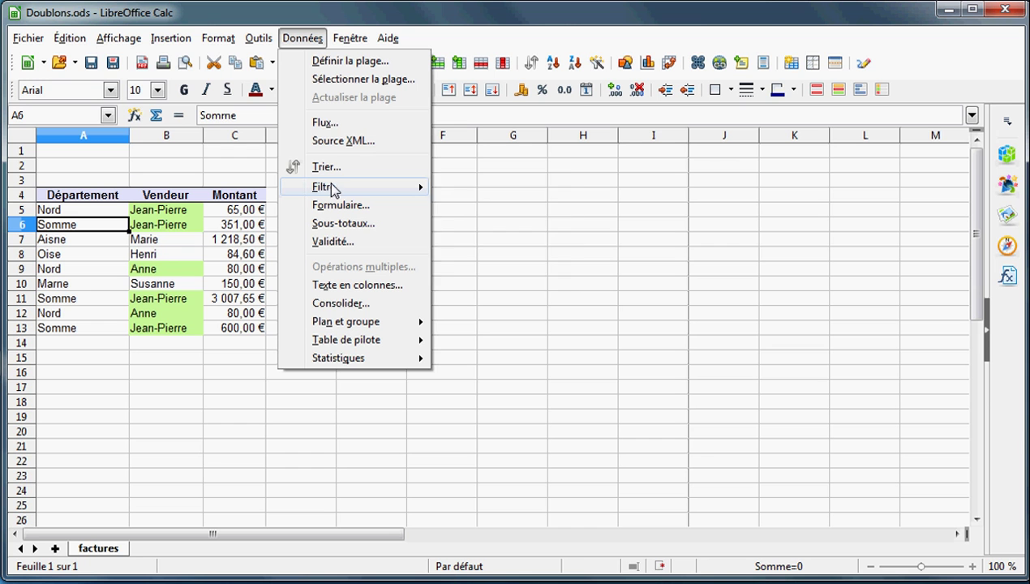
mouse_move(329, 190)
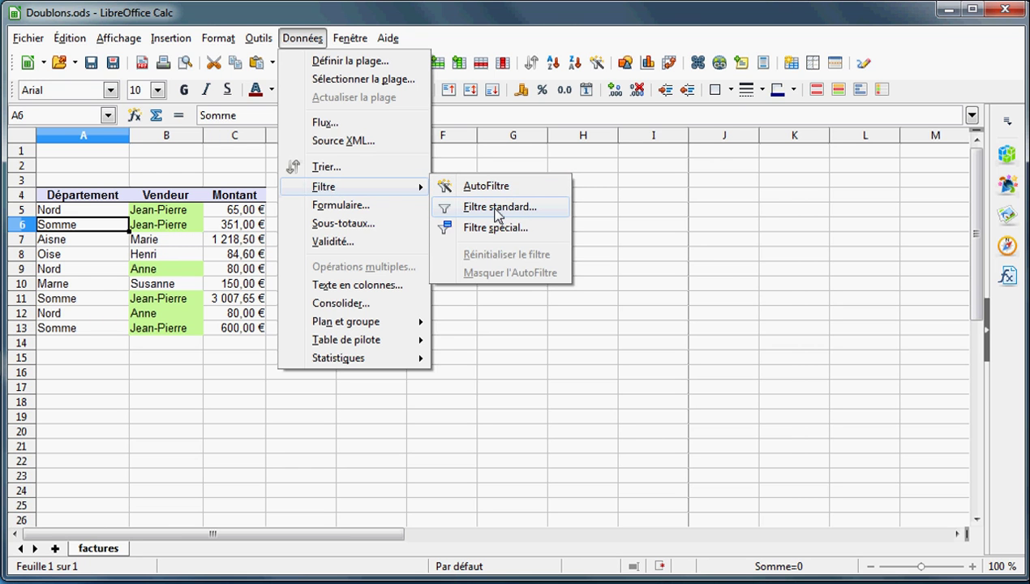
click(497, 213)
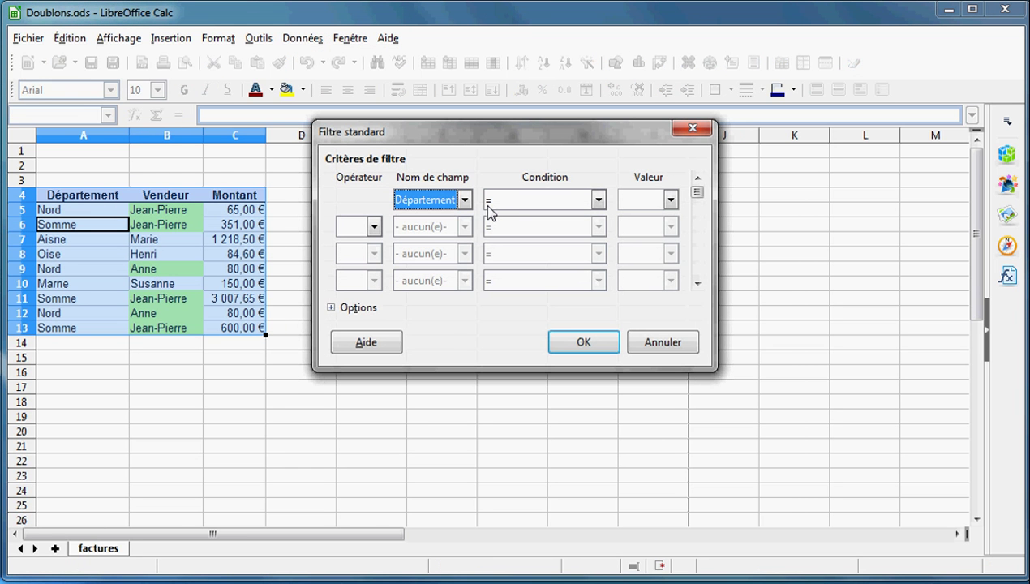
click(358, 310)
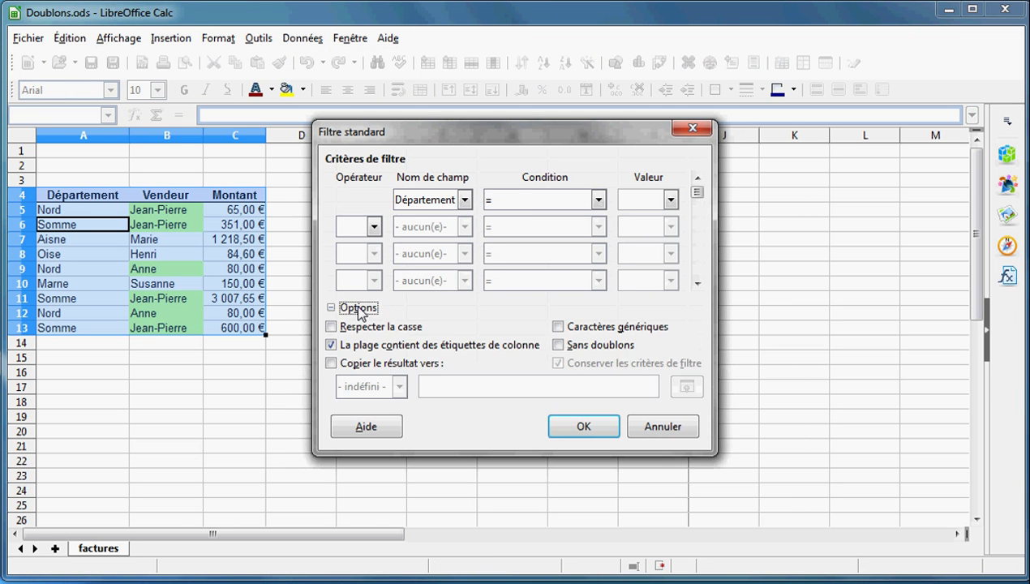
click(559, 345)
click(452, 210)
click(447, 217)
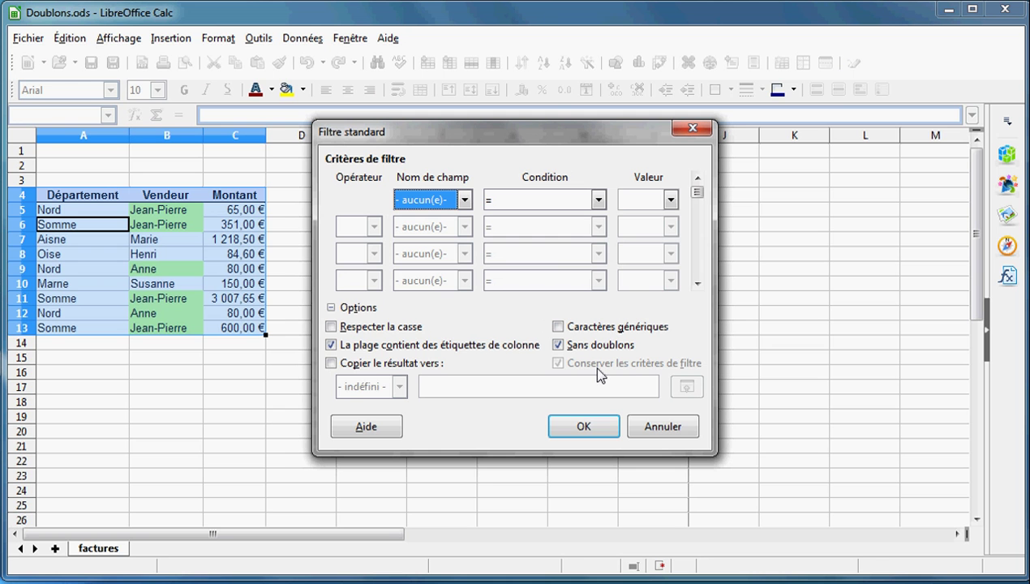
- Run the filter with its result copied to cell E4 of the factures sheet, and undo that output
drag(593, 138, 830, 88)
click(564, 308)
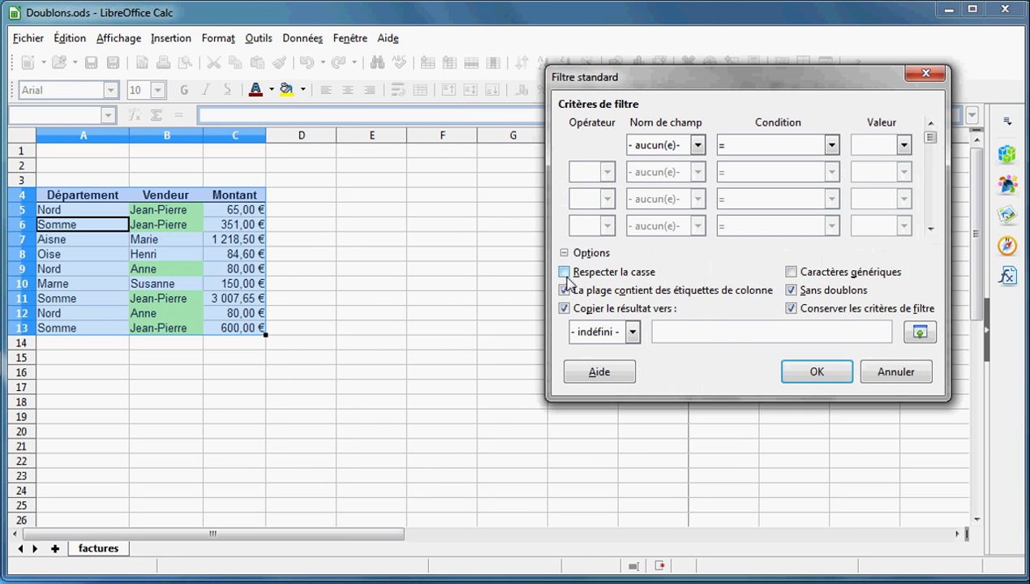
click(362, 195)
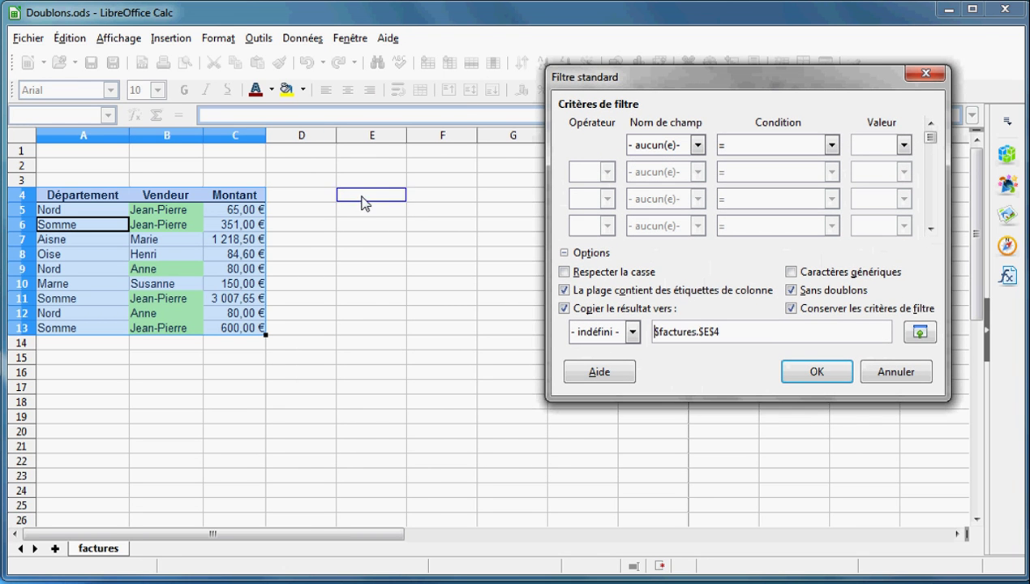
click(800, 379)
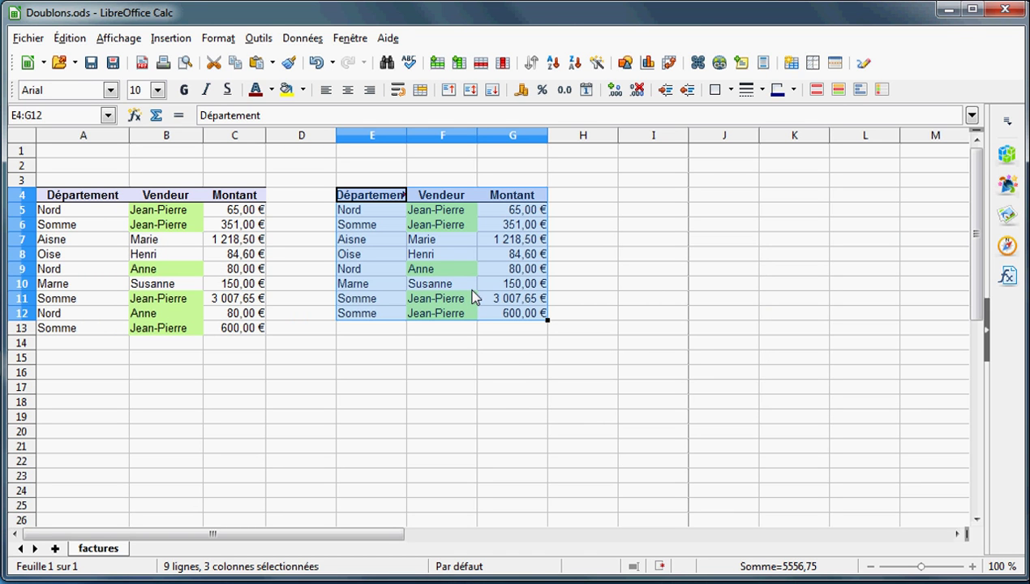
click(318, 63)
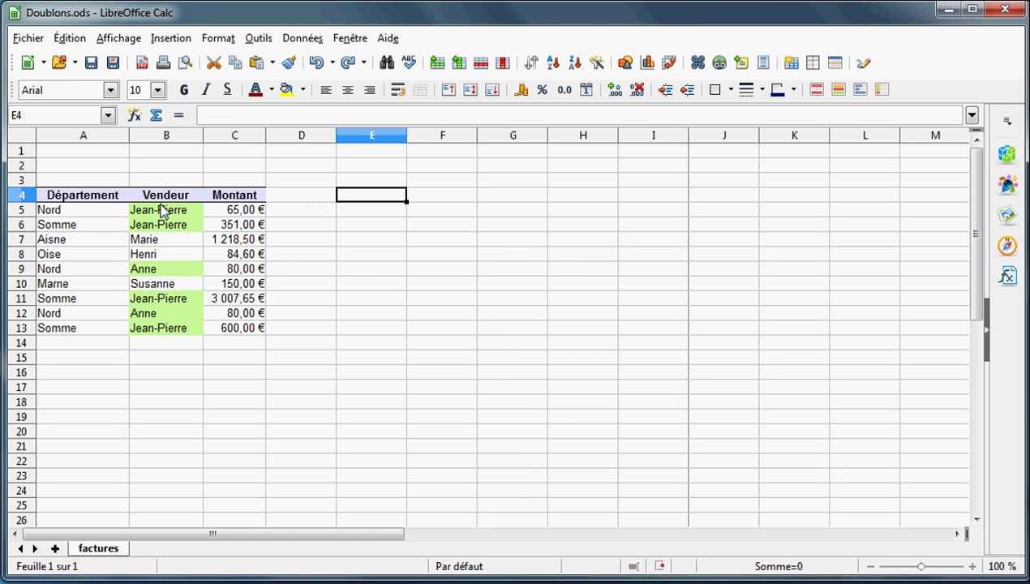
- Filter the Vendeur column B4:B13 in place using a standard filter with no field criterion and Sans doublons enabled
click(152, 284)
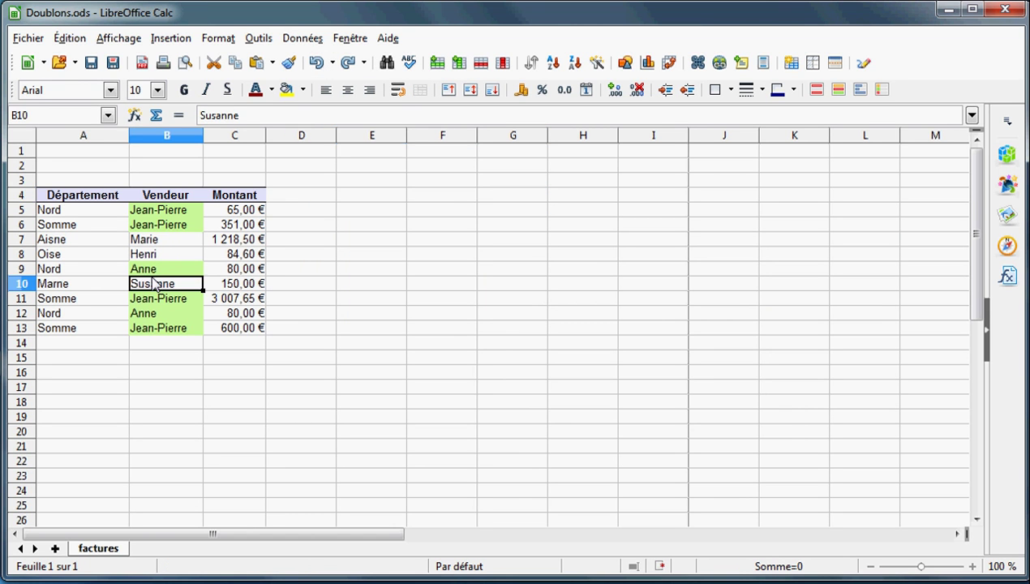
drag(155, 198, 153, 334)
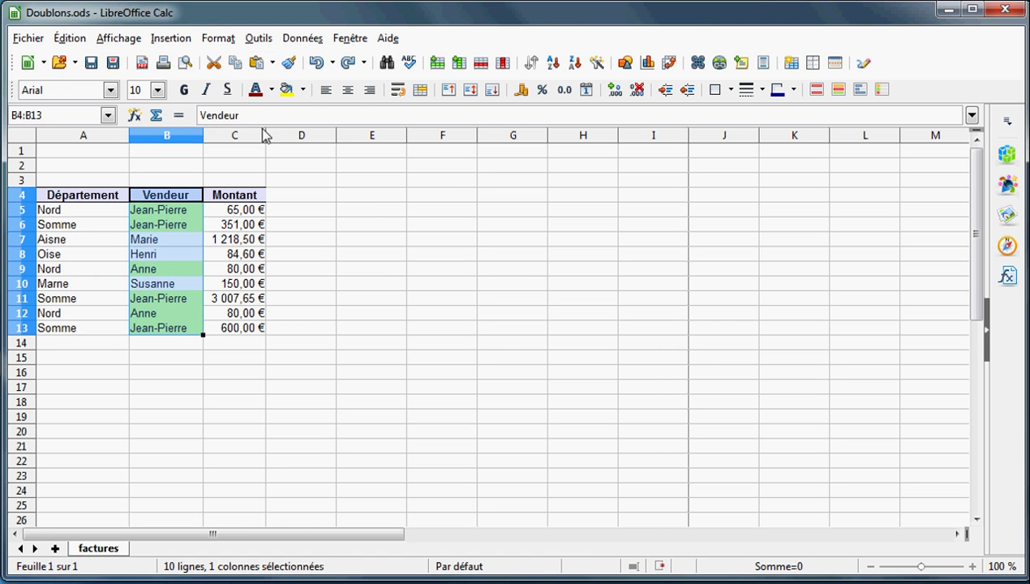
click(296, 39)
mouse_move(337, 189)
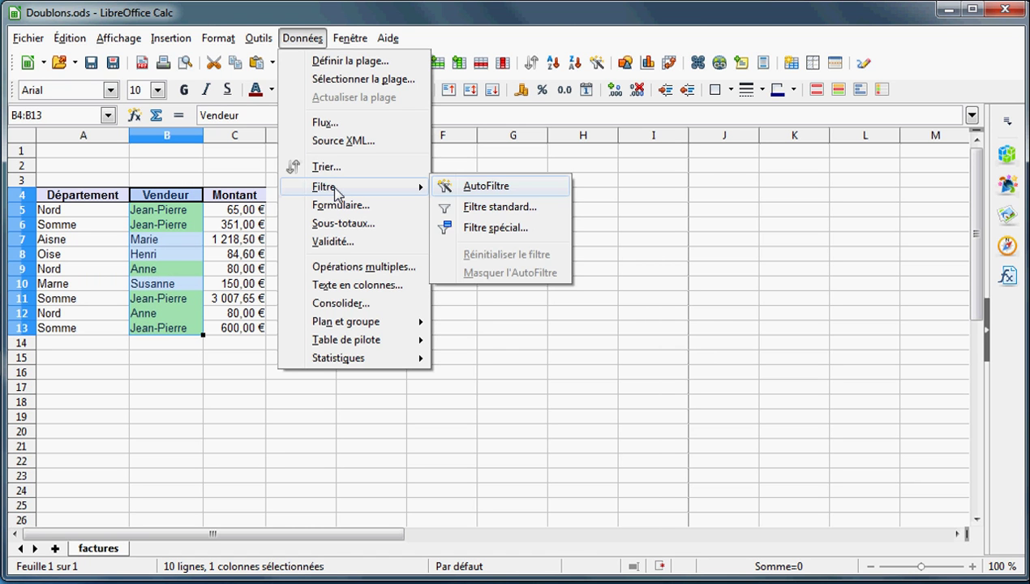
click(488, 208)
click(661, 146)
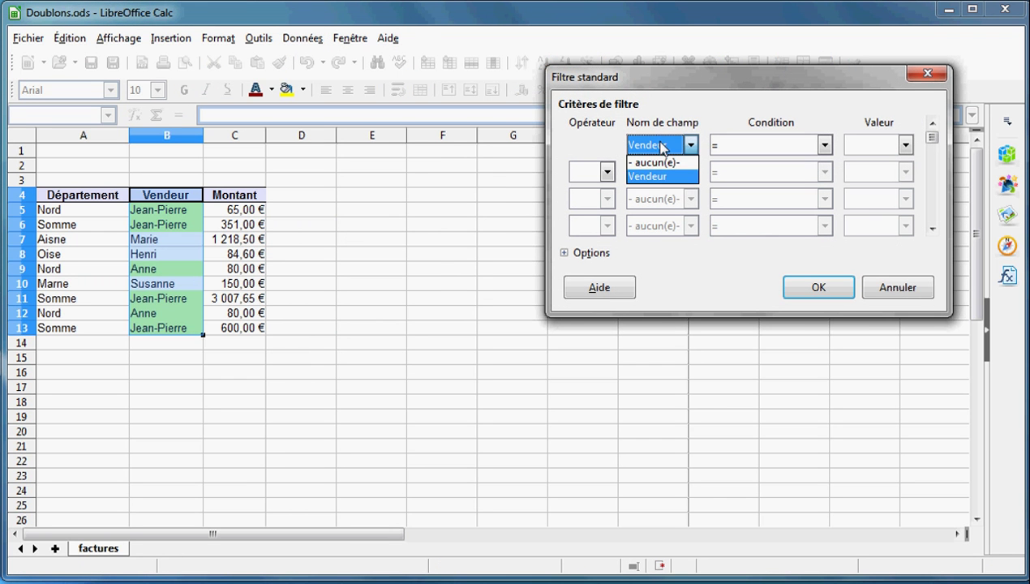
click(657, 162)
click(602, 255)
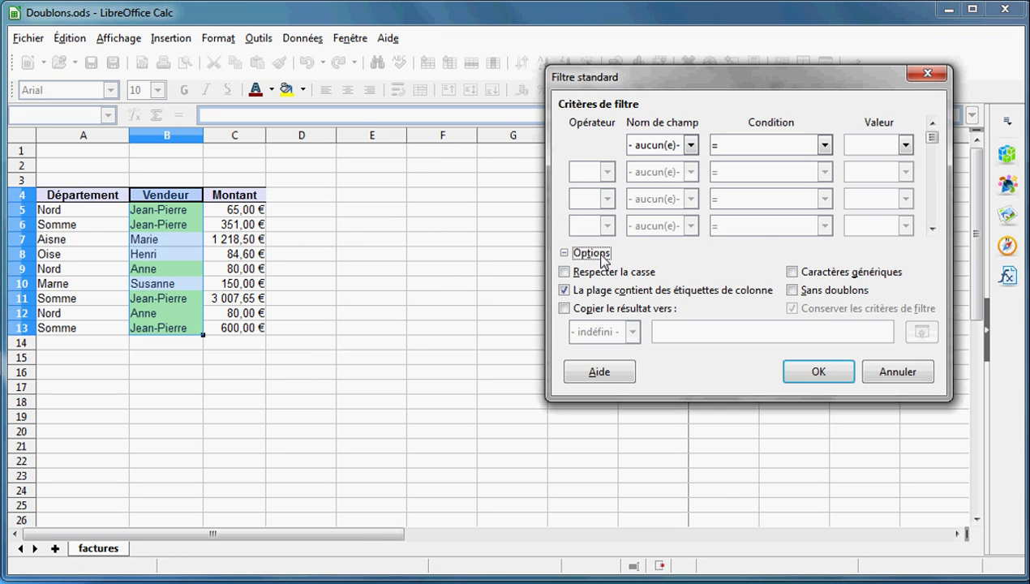
click(791, 290)
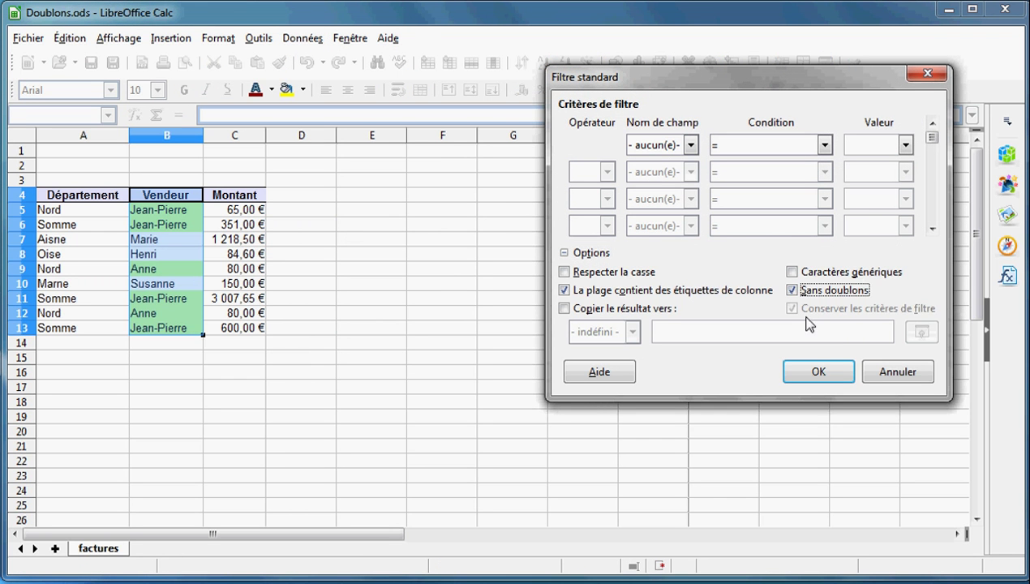
click(818, 371)
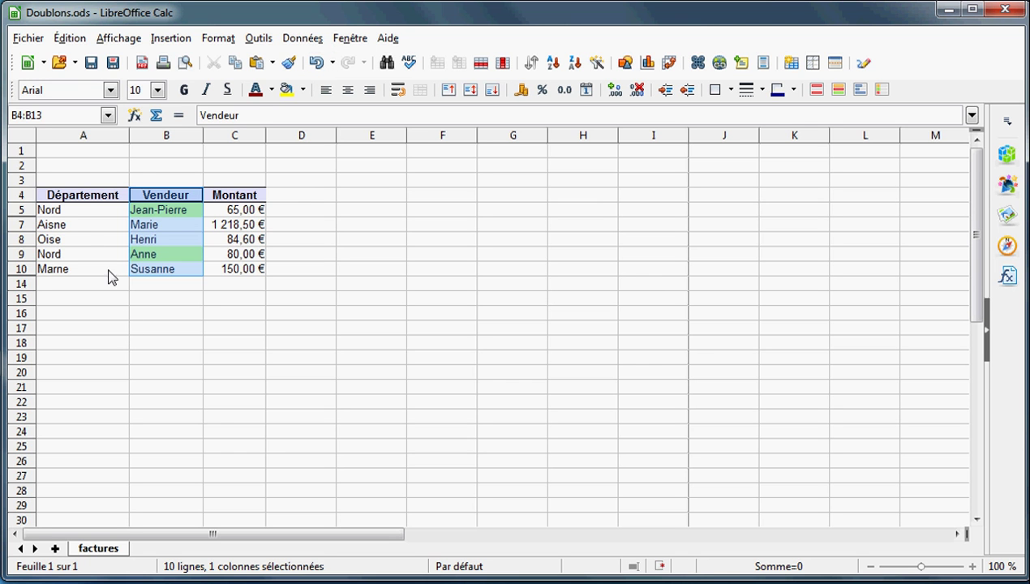
- Copy the filtered table from A4:C10 and paste it at cell A18
click(57, 211)
click(52, 199)
drag(52, 203, 211, 263)
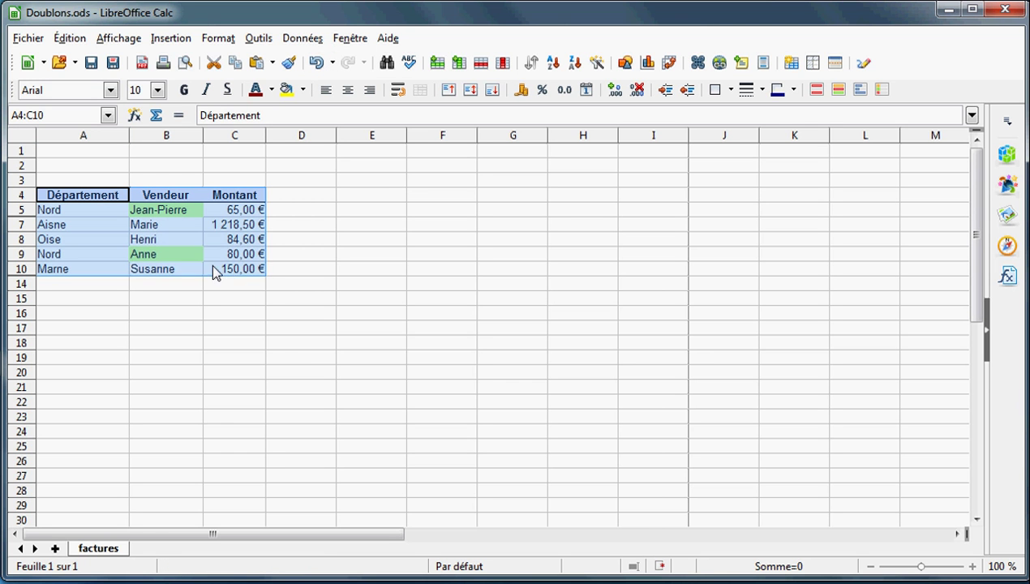
right_click(117, 234)
click(158, 271)
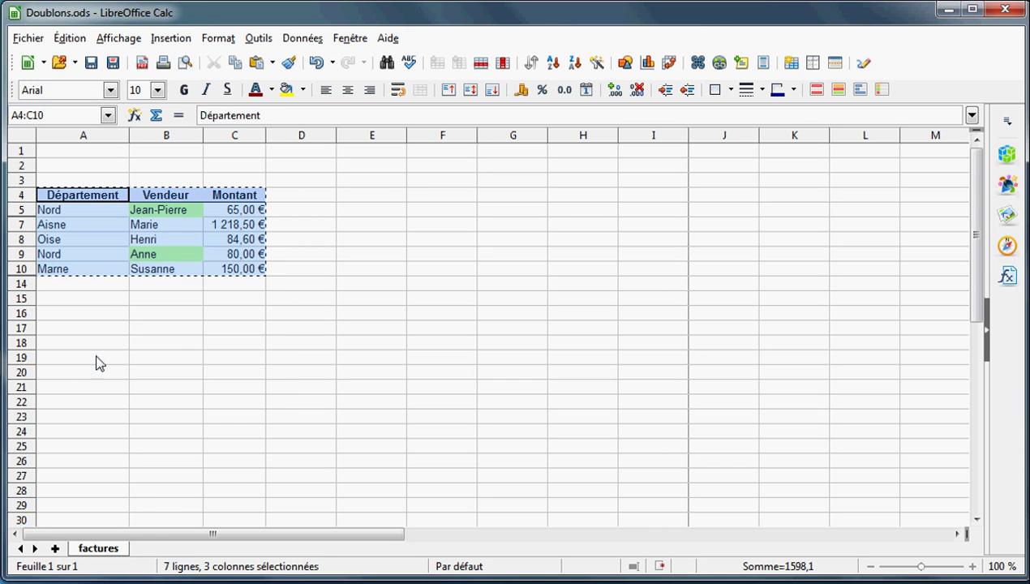
click(72, 348)
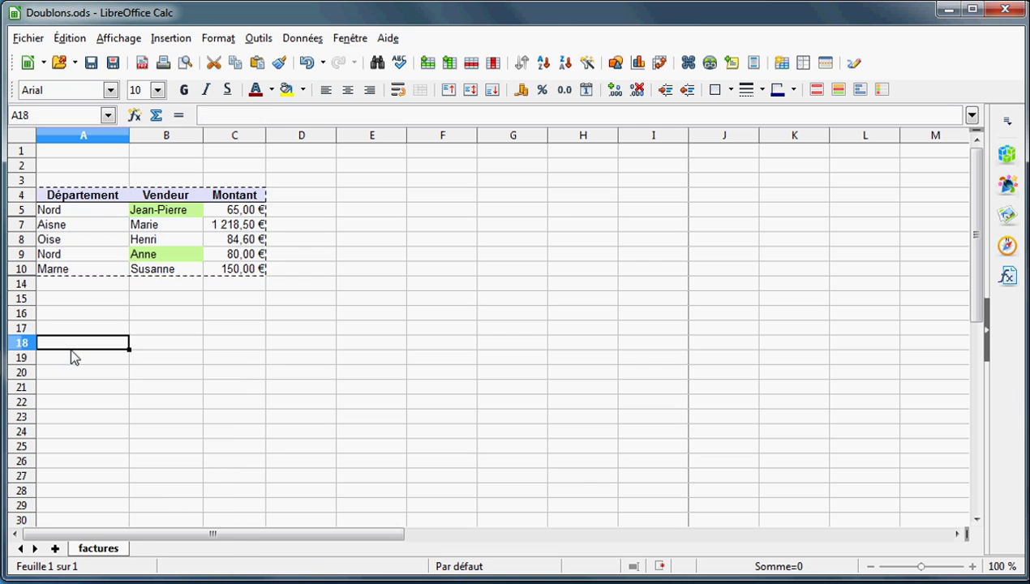
right_click(74, 358)
click(117, 414)
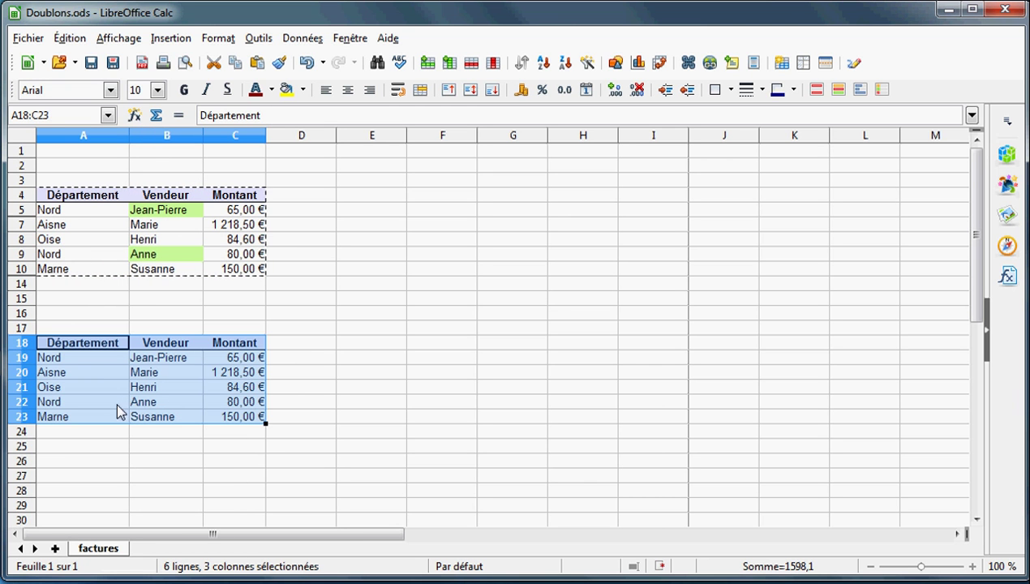
- Undo the pasted table and the column filter, and clear the copy marquee
click(307, 63)
click(317, 63)
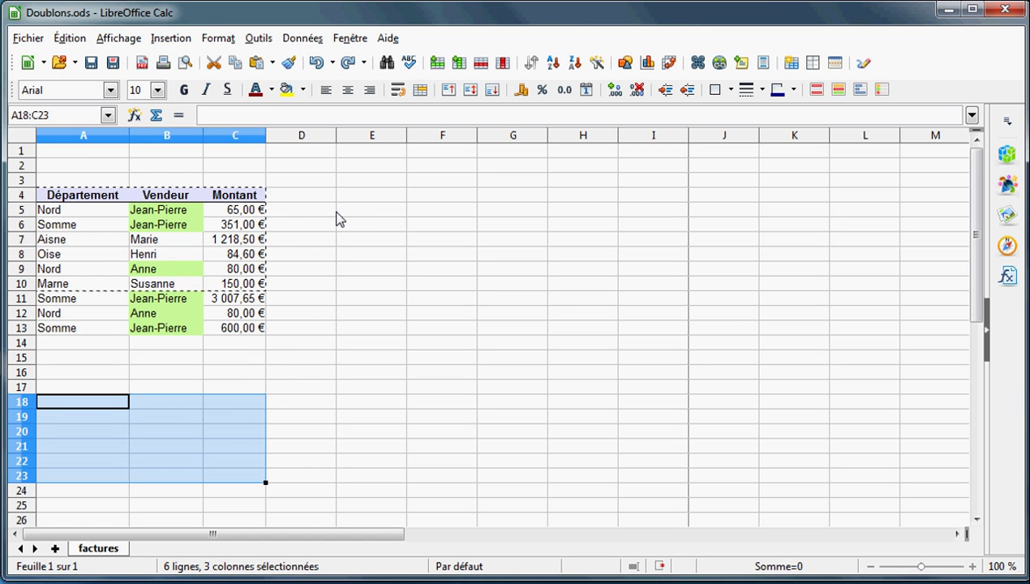
key(Escape)
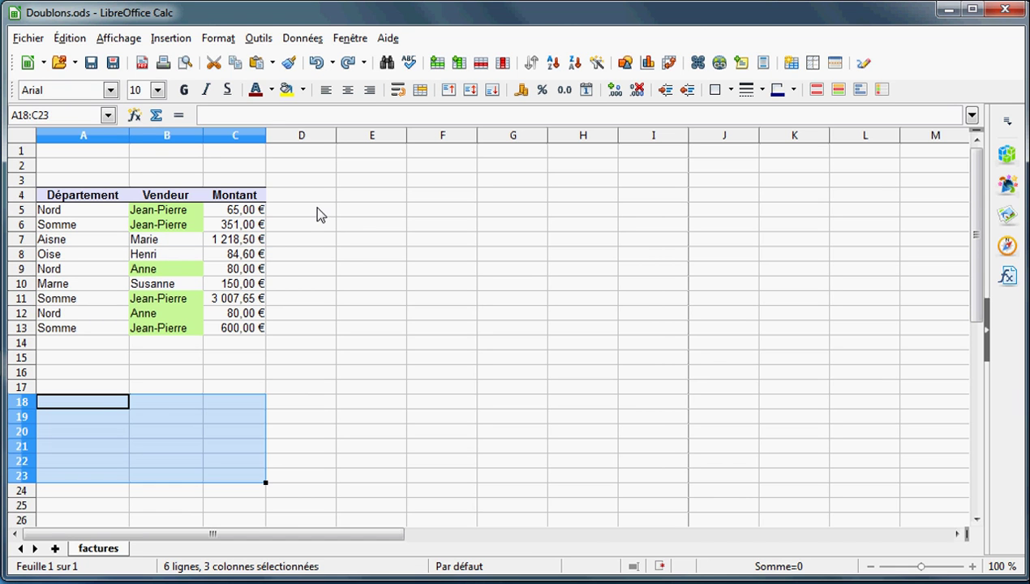
- Enter the formula =NB.SI($B$5:$B$13;B5) in cell D5 to count each seller's occurrences
click(318, 213)
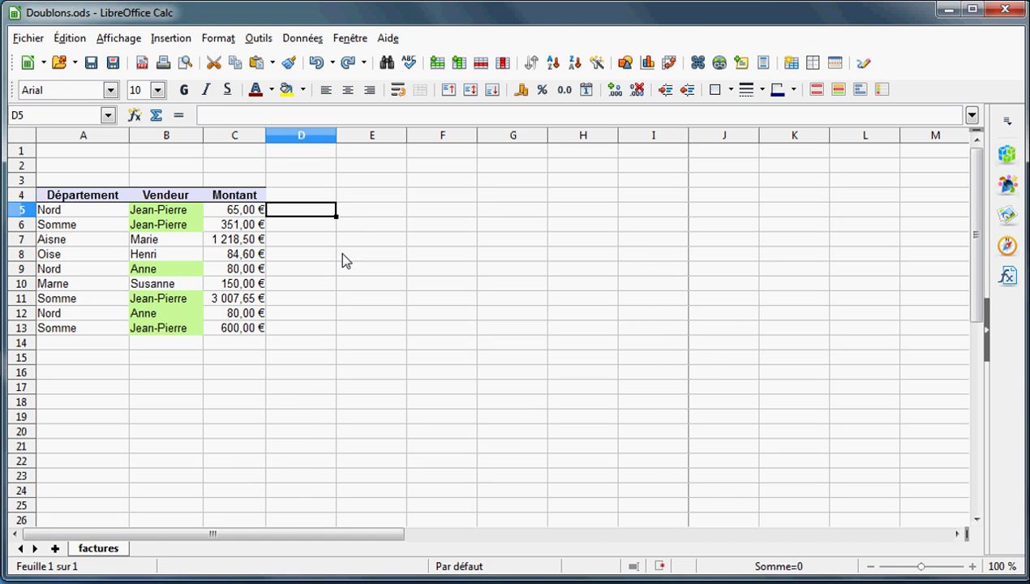
text(=nb.)
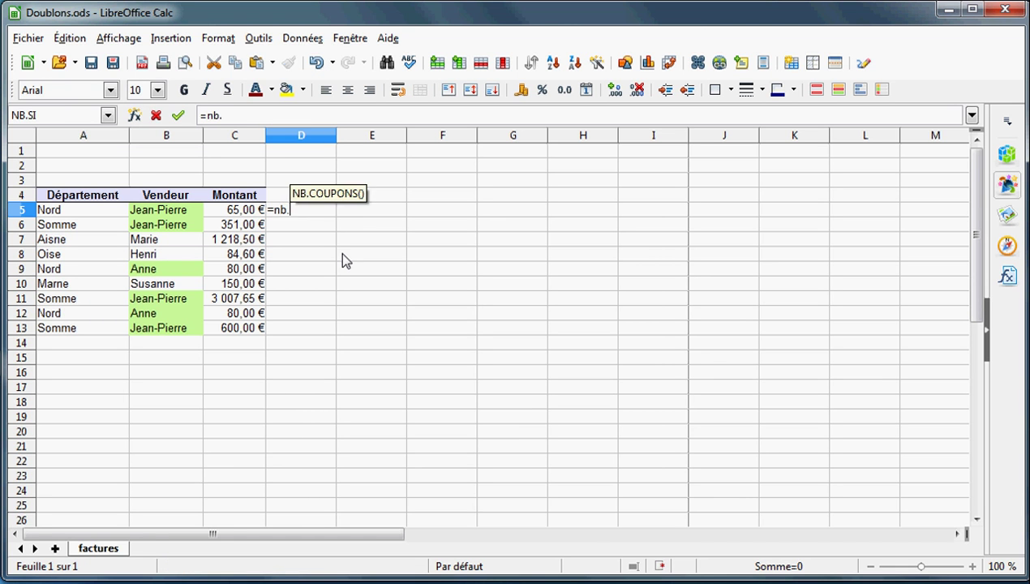
text(si()
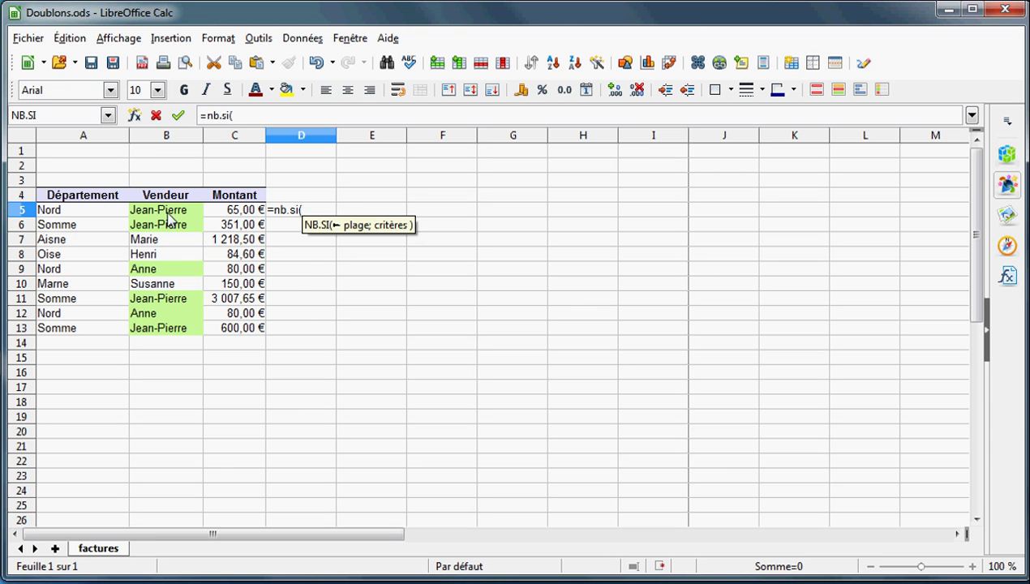
drag(161, 212, 150, 322)
key(shift+F4)
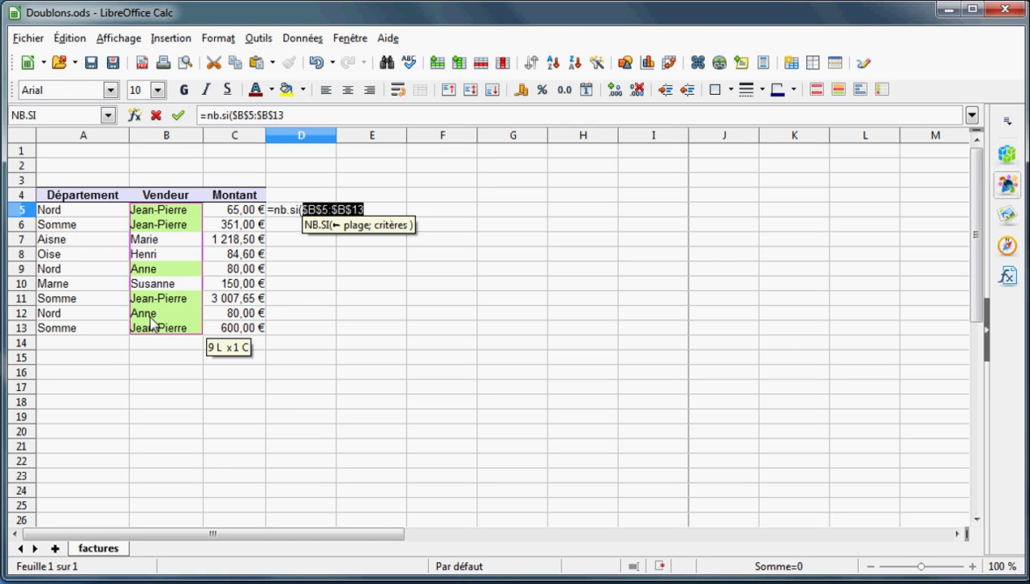
text(;)
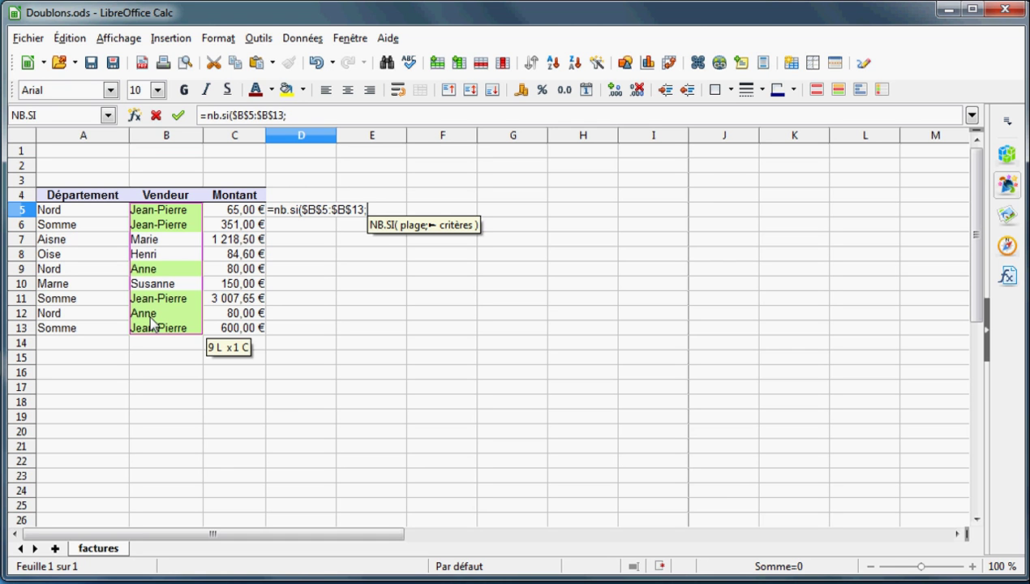
click(168, 215)
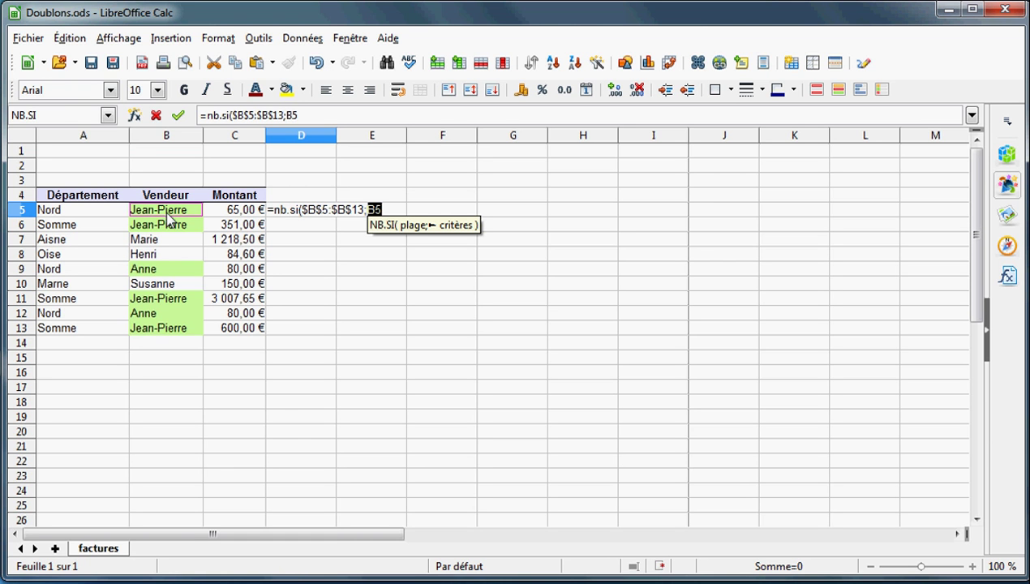
text())
key(Return)
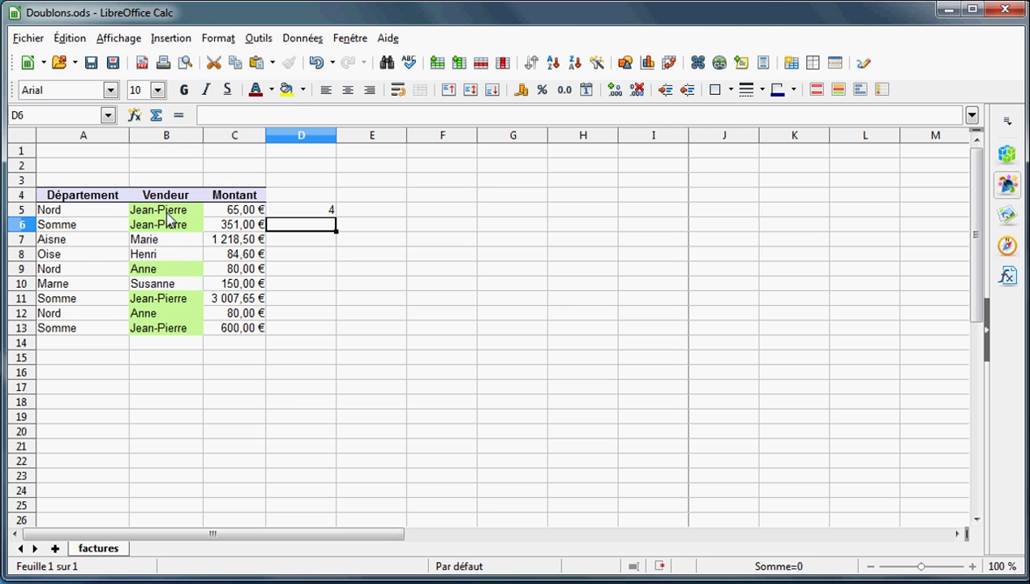
- Fill the D5 formula down to D13 and check the copied formula in D11
click(310, 211)
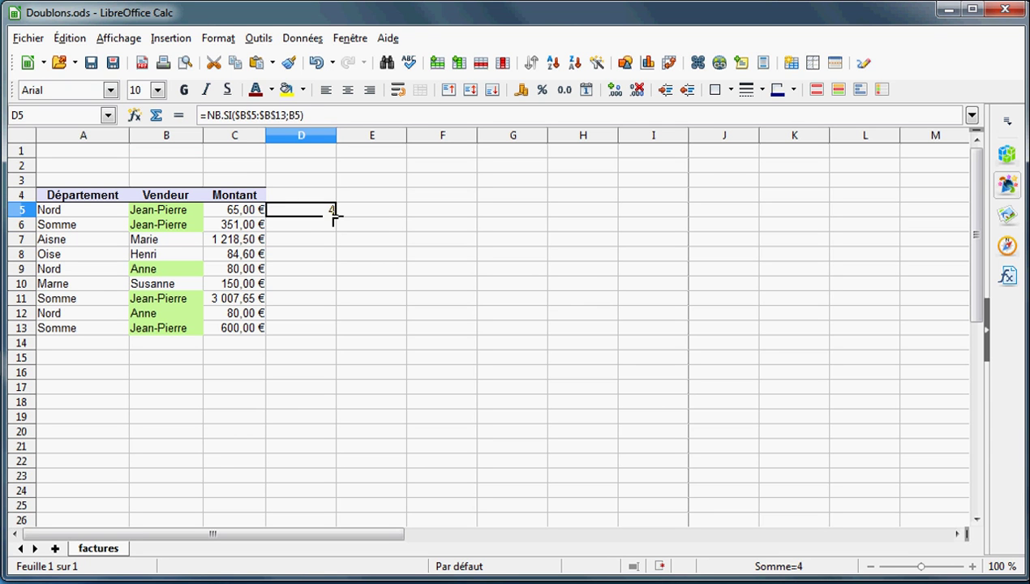
double_click(336, 217)
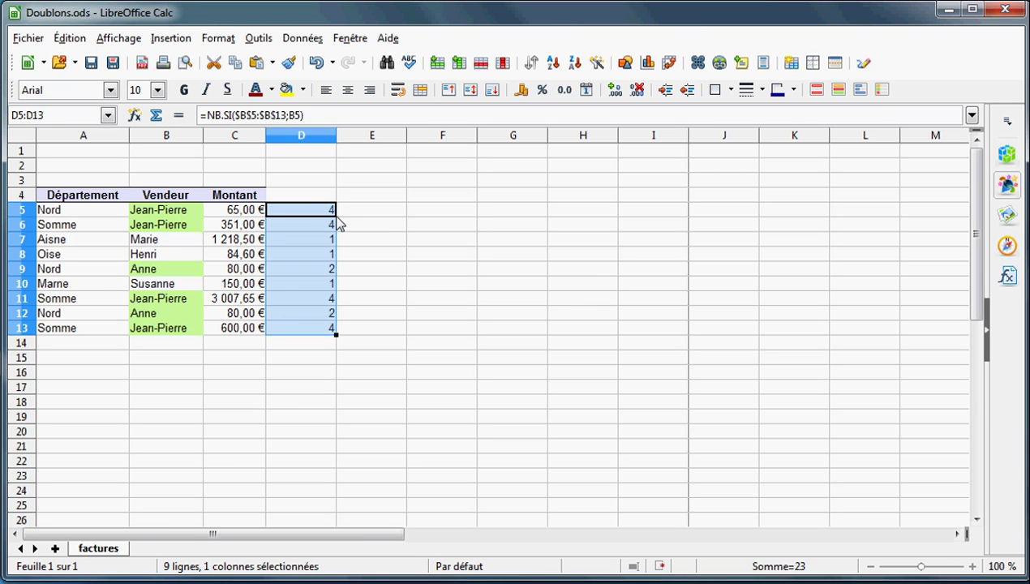
double_click(306, 302)
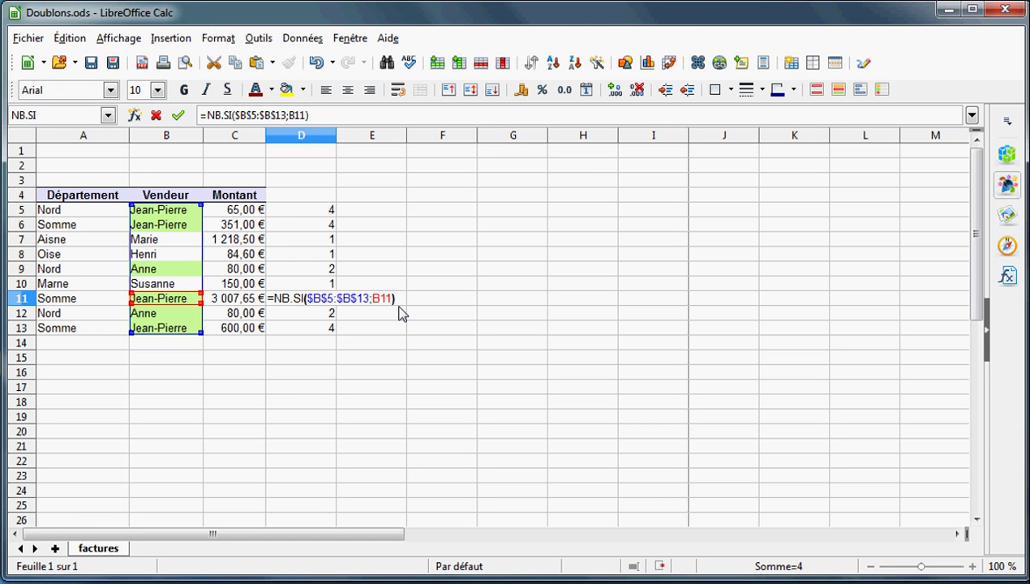
key(Return)
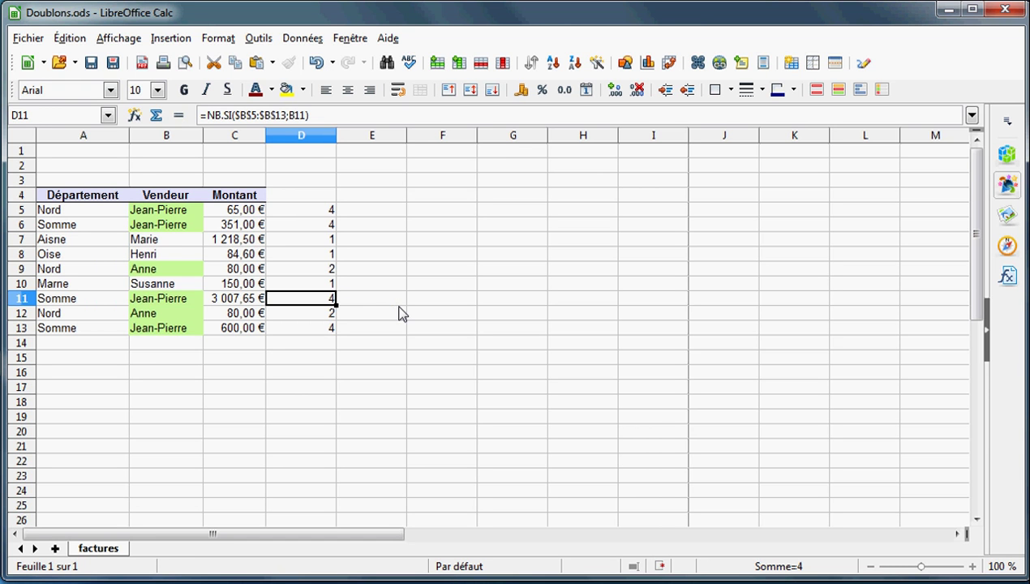
- Copy the formula text of D5 and paste it unchanged into cell E5
click(306, 213)
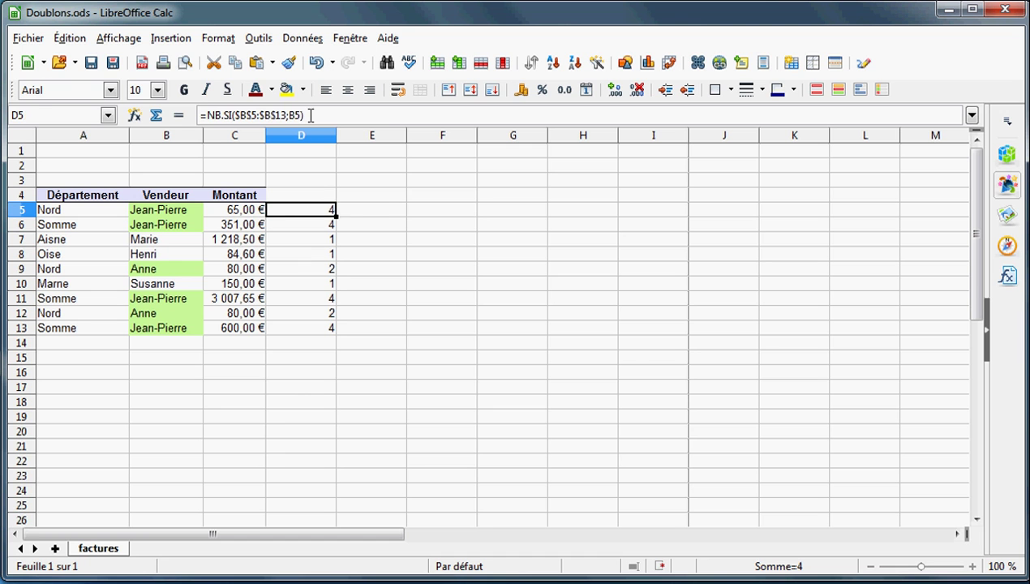
drag(311, 115, 193, 118)
key(ctrl+c)
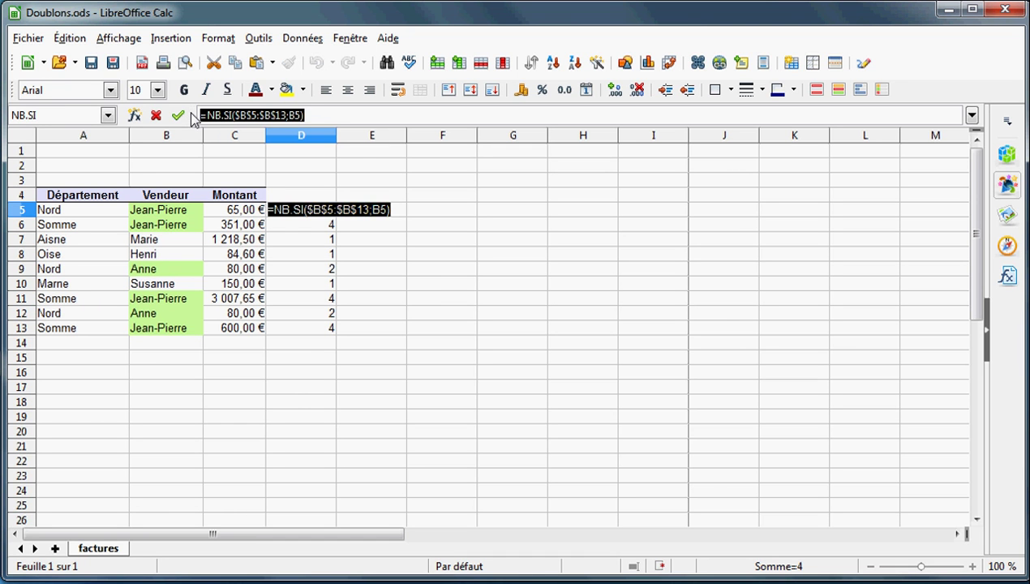
key(Escape)
click(381, 210)
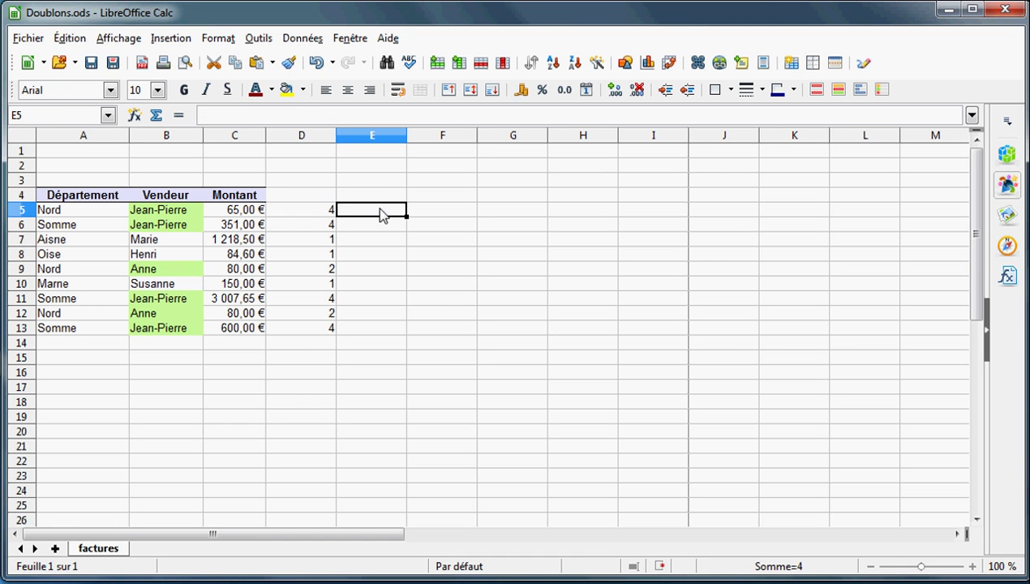
click(242, 113)
key(ctrl+v)
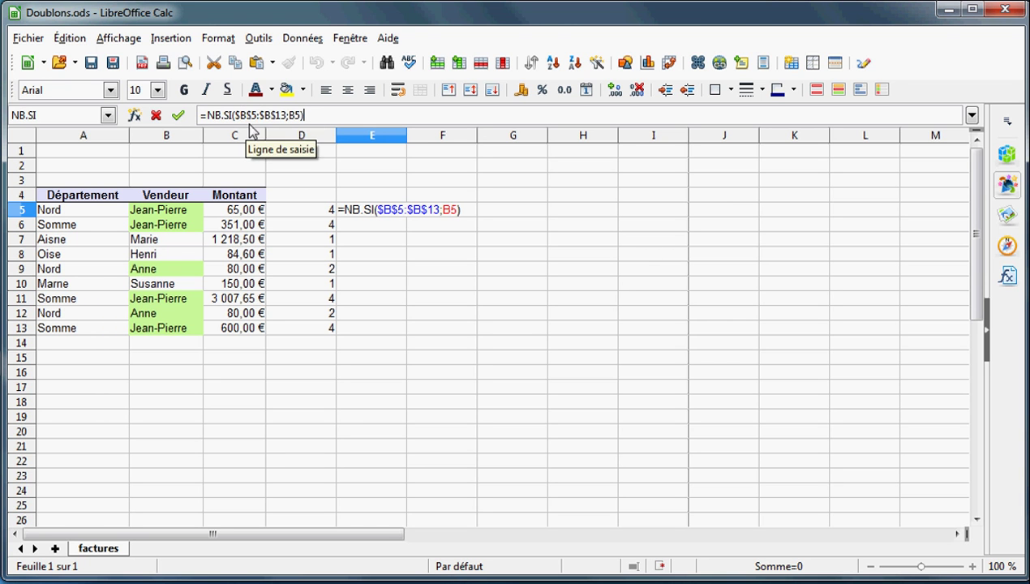
- Change the E5 formula to =NB.SI($B5:$B$13;B5) and fill it down to E13
click(252, 114)
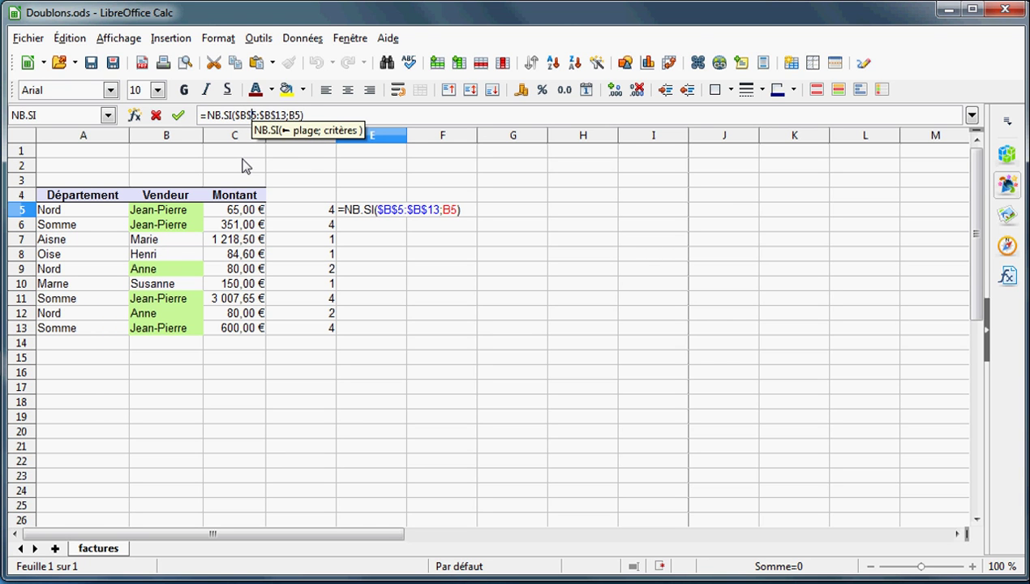
key(BackSpace)
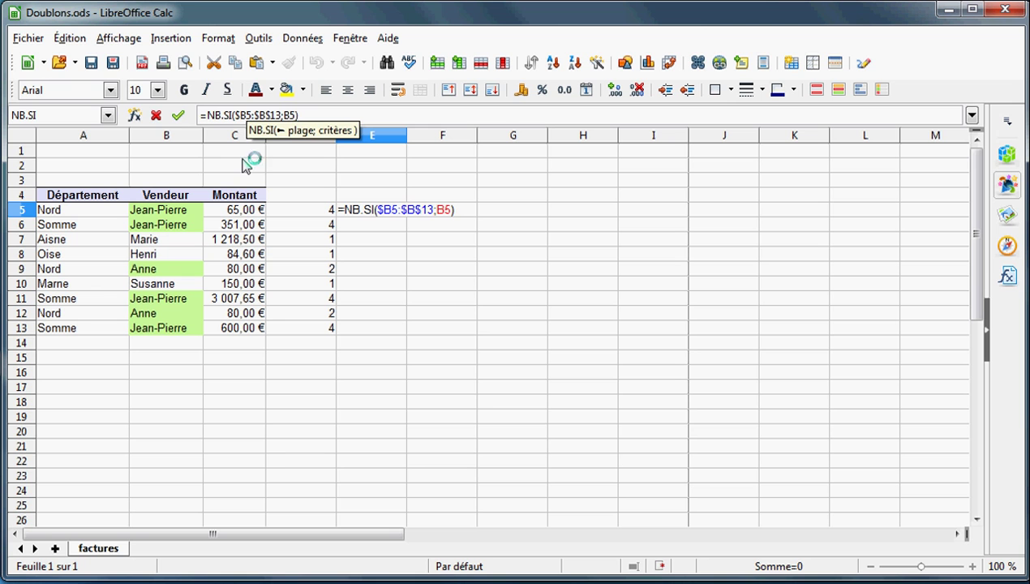
key(Return)
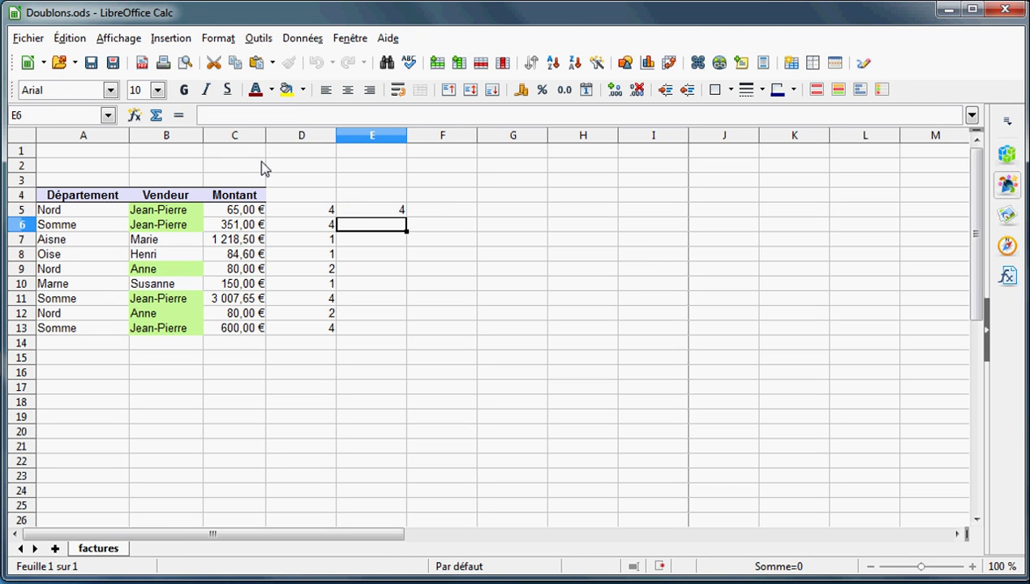
click(365, 211)
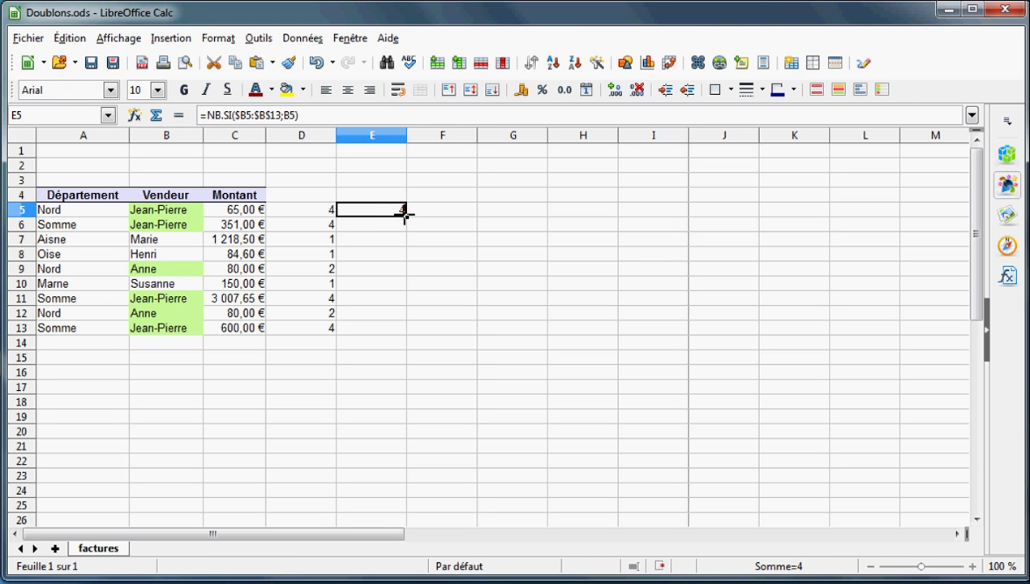
double_click(407, 216)
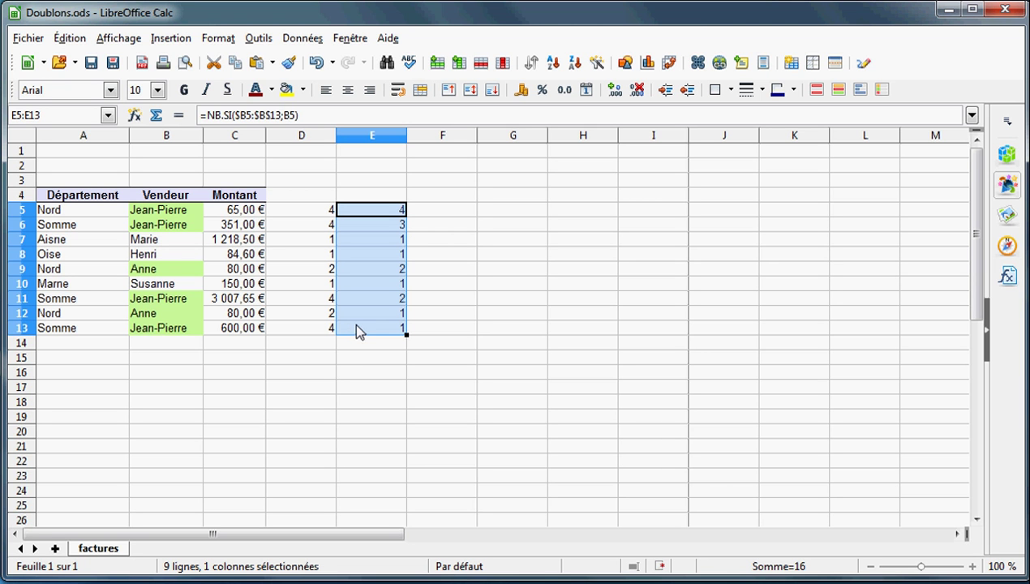
- Examine the ranges referenced by the column E formulas in rows 9 to 12
double_click(369, 269)
key(Escape)
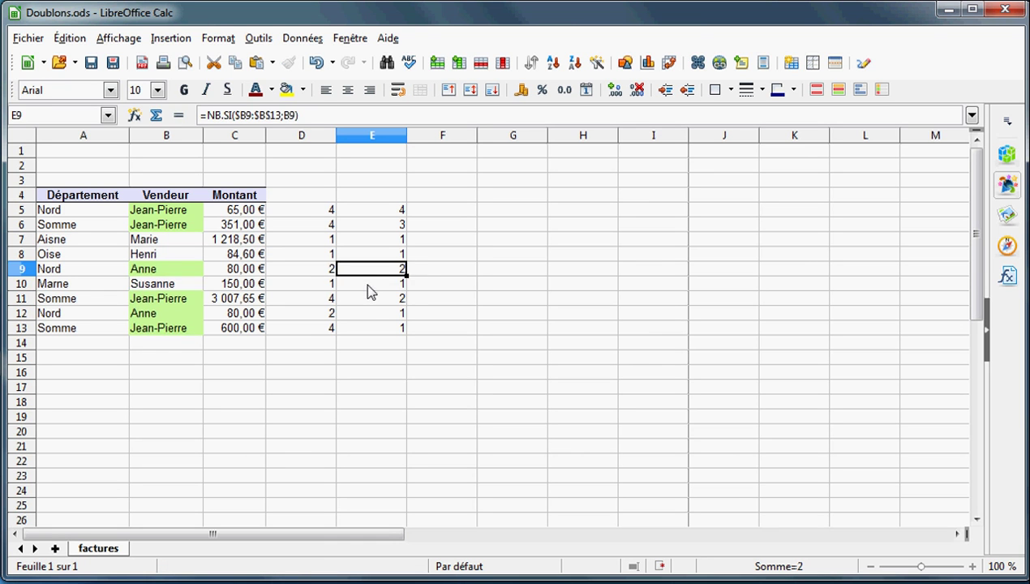
double_click(365, 283)
key(Escape)
double_click(368, 302)
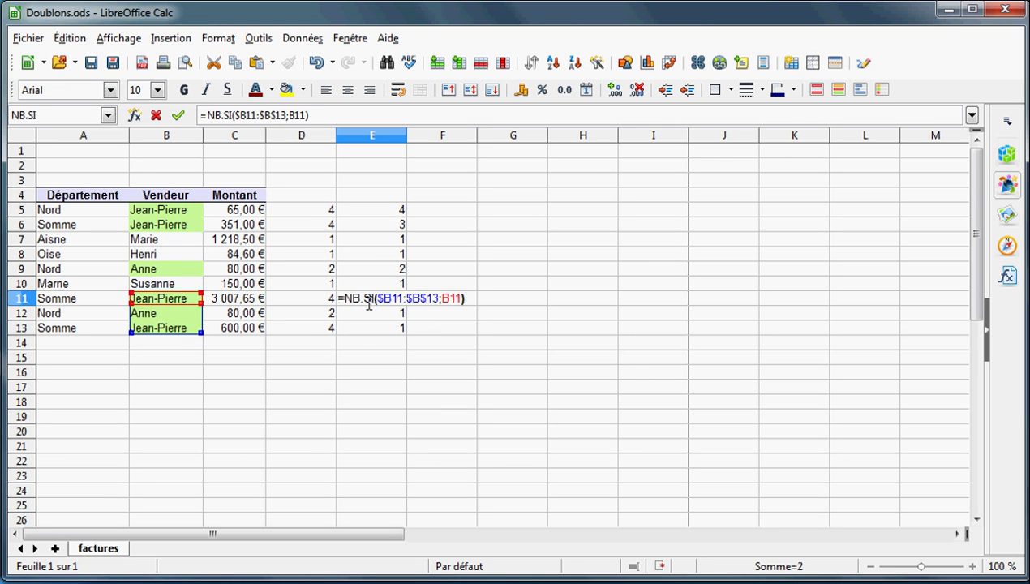
key(Escape)
click(361, 316)
double_click(361, 316)
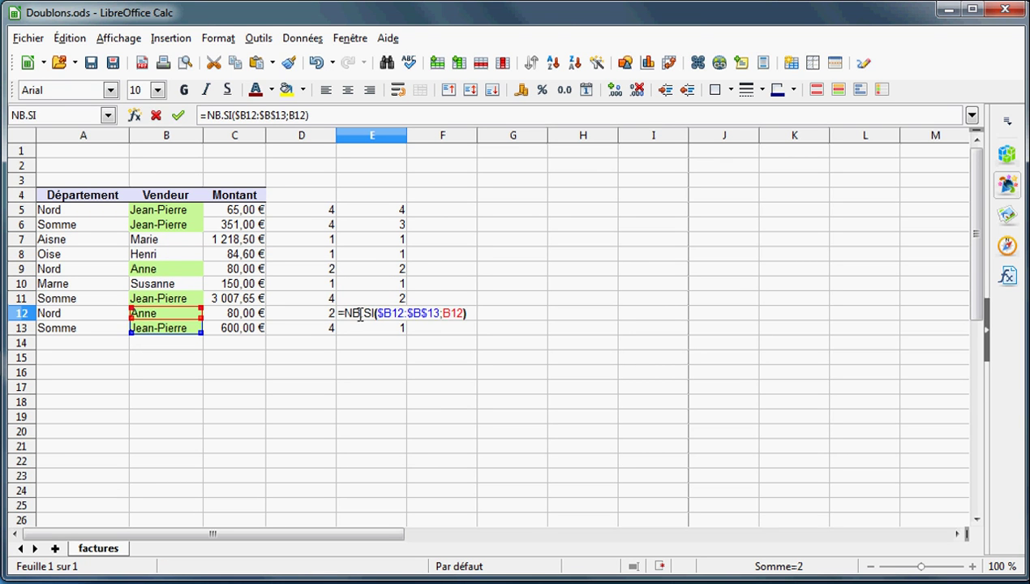
key(Escape)
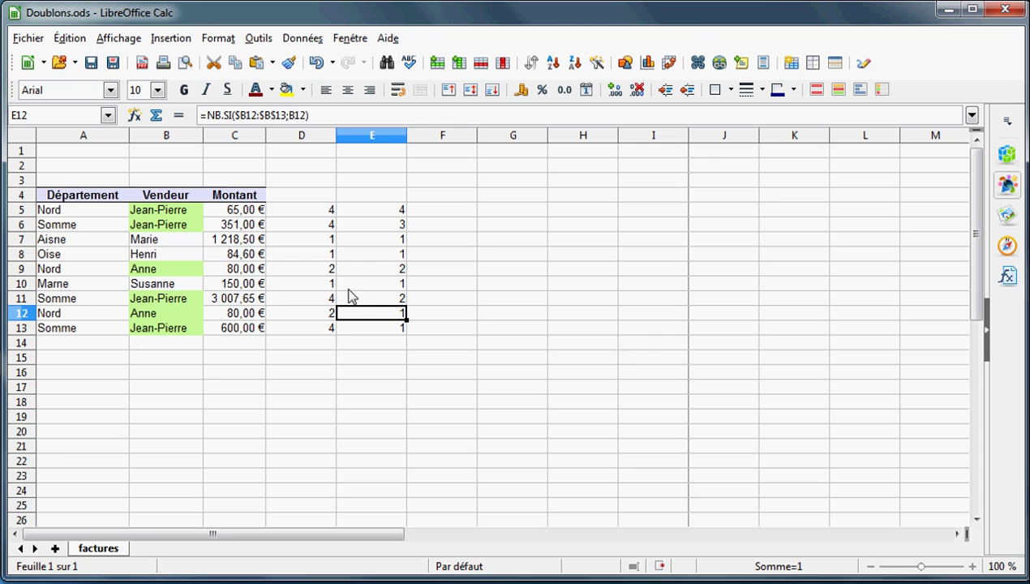
- Highlight rows 5, 7, 8, 9 and 10 together, where the counts in columns D and E match
click(22, 210)
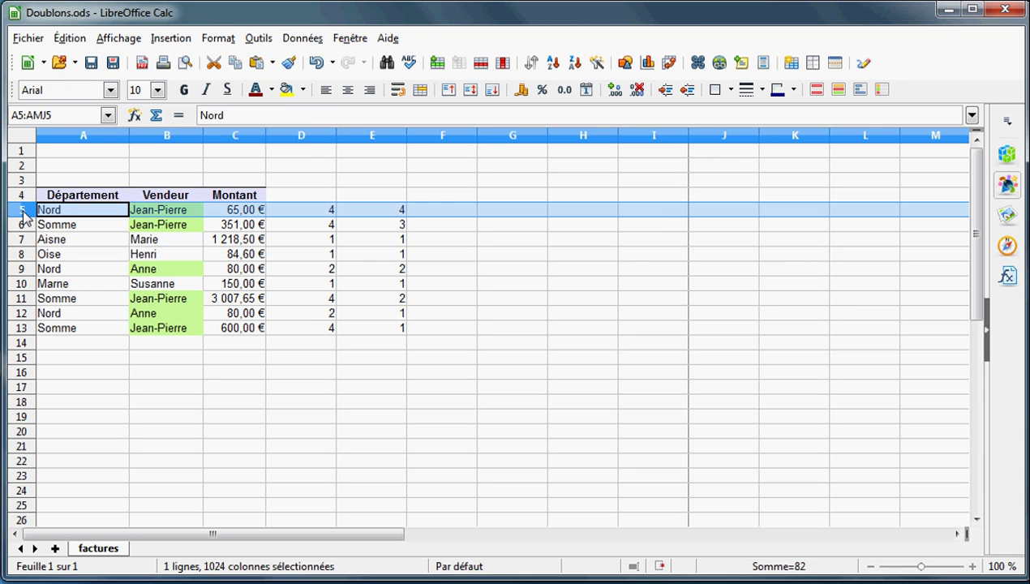
ctrl+click(28, 240)
ctrl+click(25, 256)
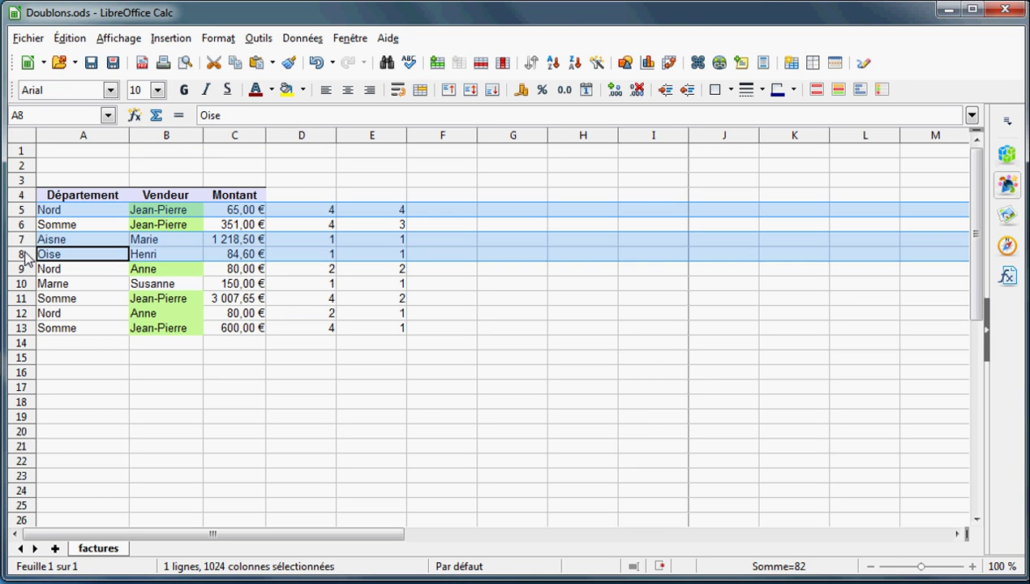
ctrl+click(22, 270)
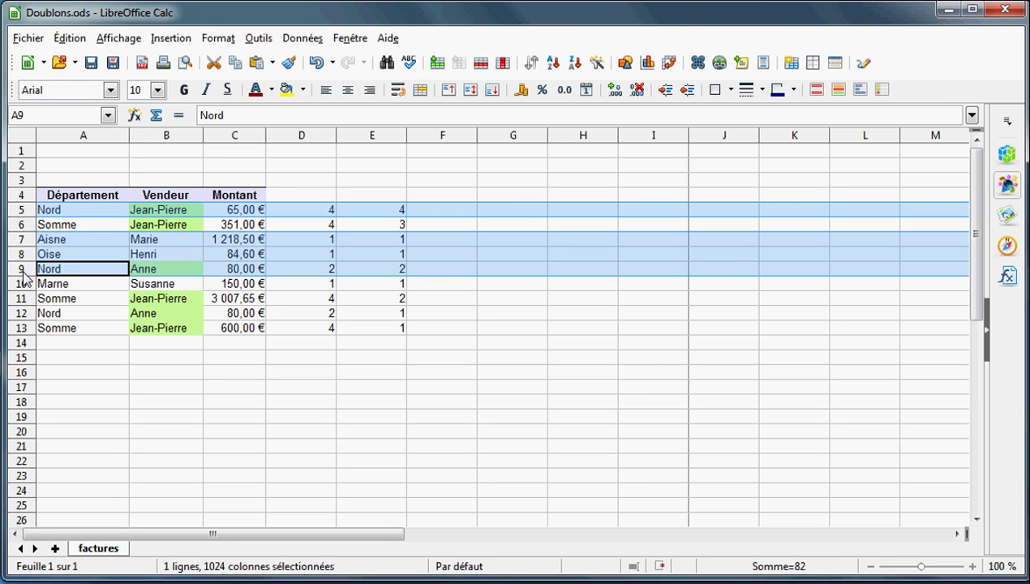
ctrl+click(22, 285)
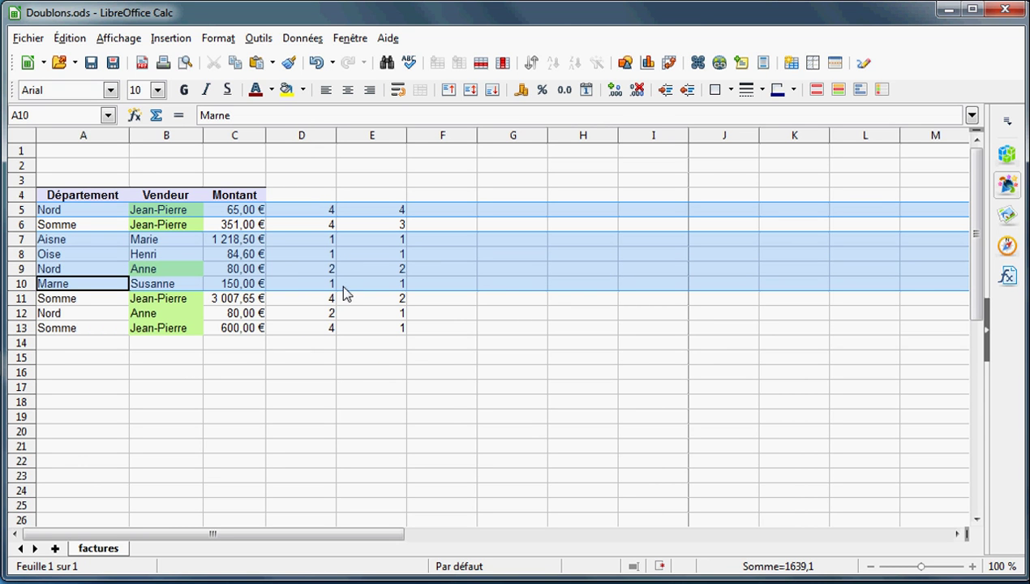
- Move the two count columns from D5:E13 to H5:I13 and enter the header Test in D4
click(294, 286)
drag(302, 210, 600, 262)
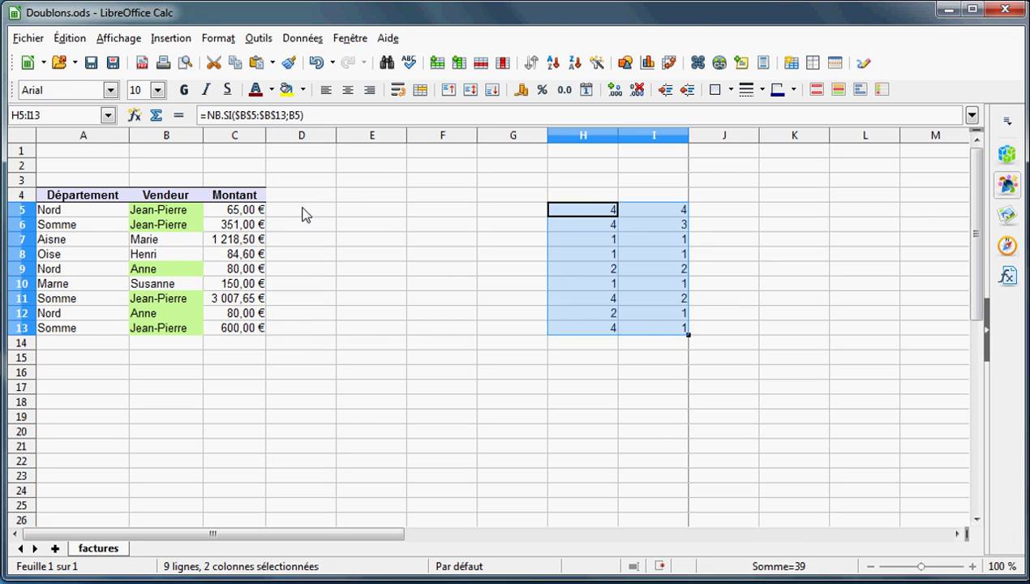
click(302, 196)
text(Test)
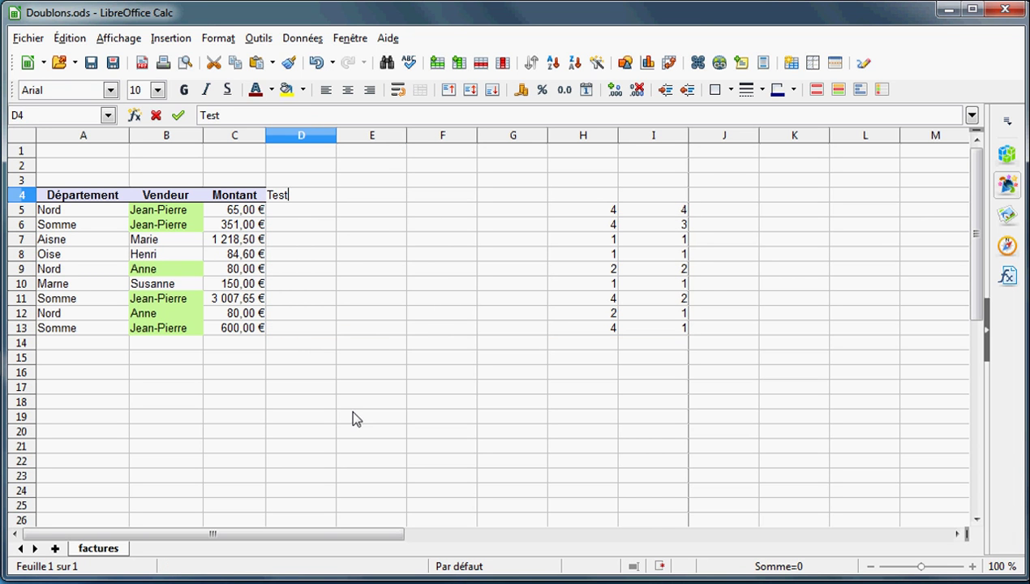
- Build the comparison =NB.SI($B$5:$B$13;B5)=NB.SI($B$5:$B$13;B5) in cell D5 under the Test header
click(283, 214)
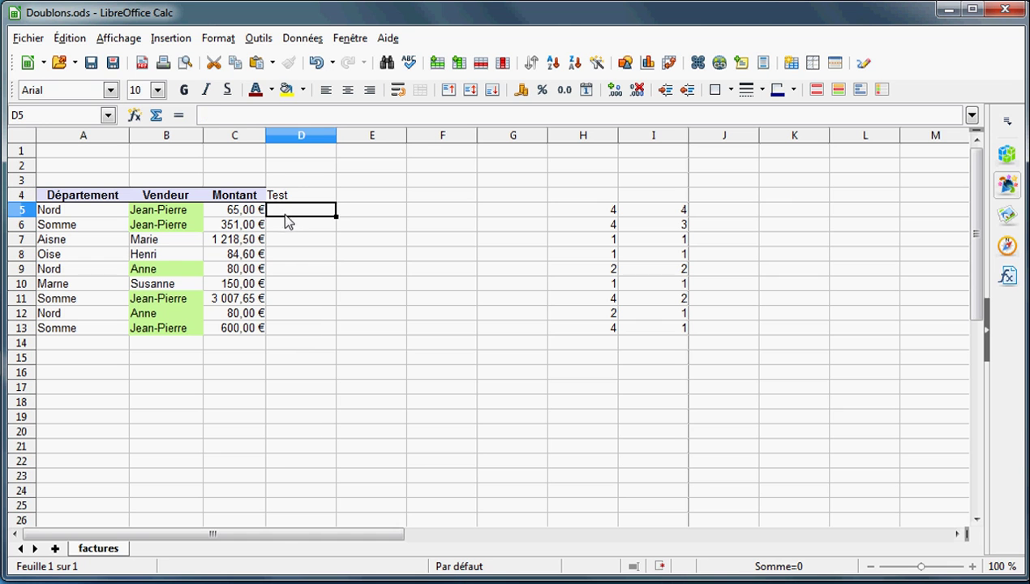
click(236, 116)
text(=)
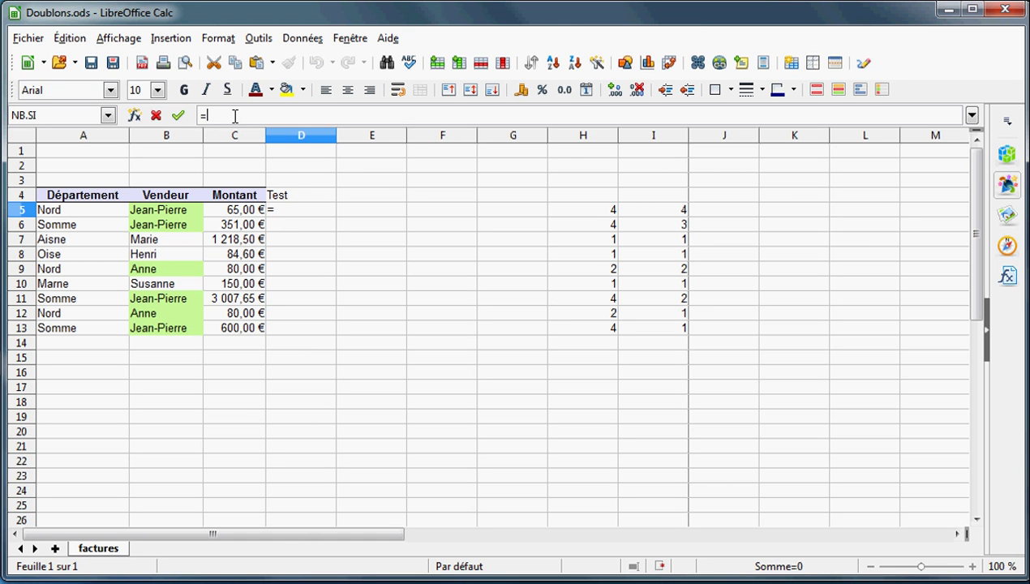
text(nb)
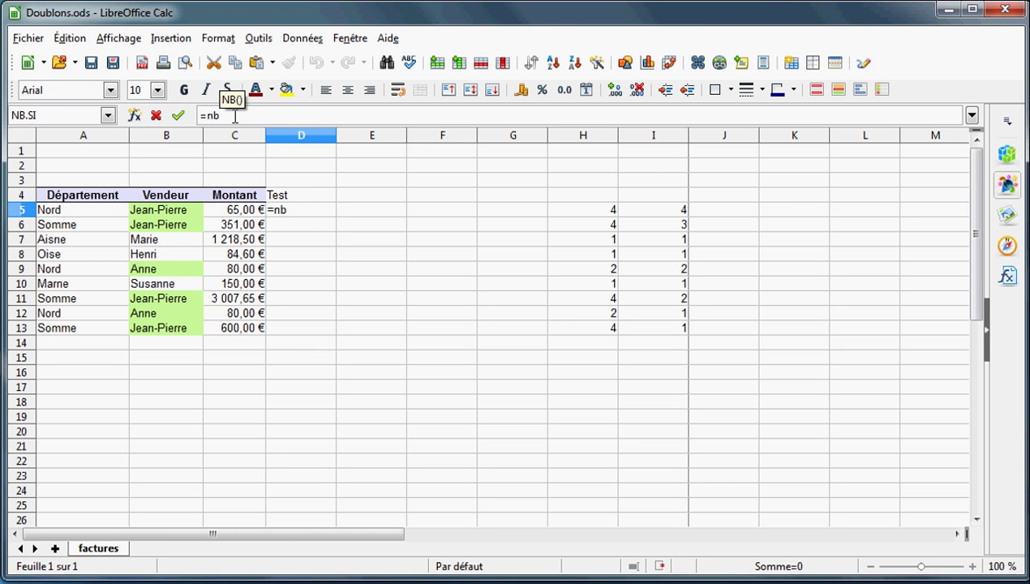
key(BackSpace)
key(BackSpace)
key(BackSpace)
text(=NB.SI($B$5:$B$13;B5))
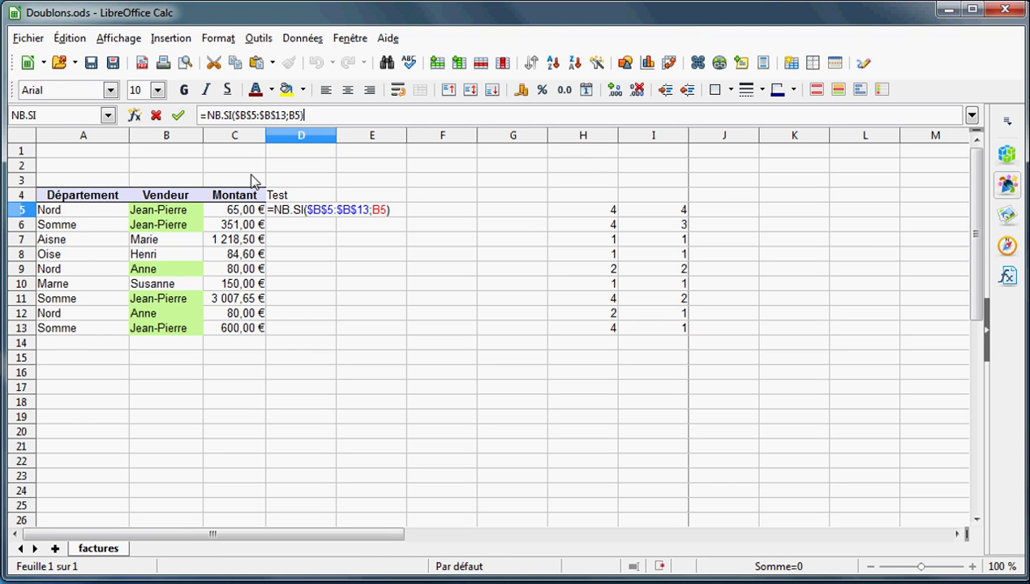
text(=)
text(=NB.SI($B$5:$B$13;B5))
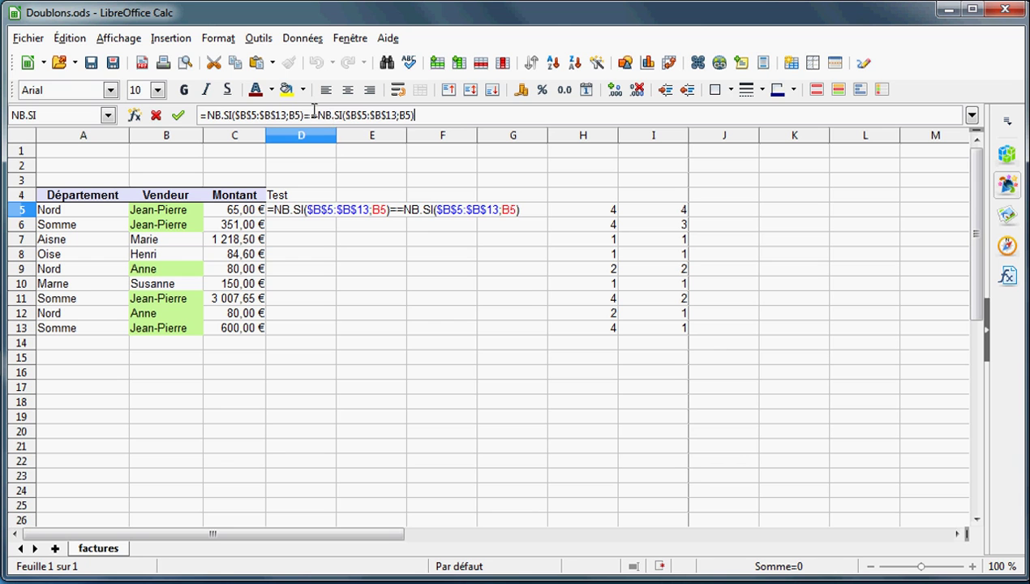
key(BackSpace)
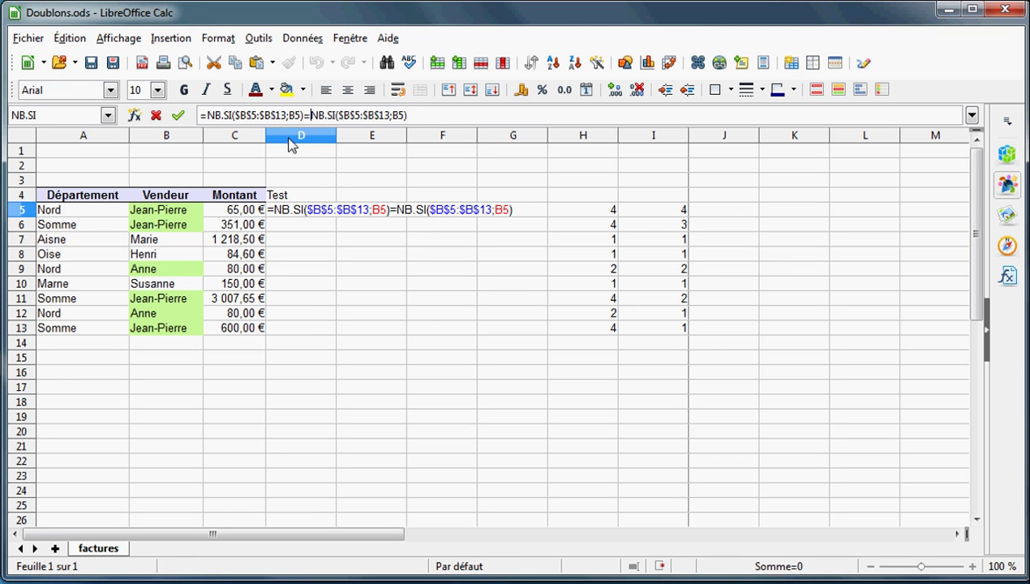
- Change the second range in the D5 formula to $B5:$B$13 and fill the formula down to D13
click(348, 115)
key(BackSpace)
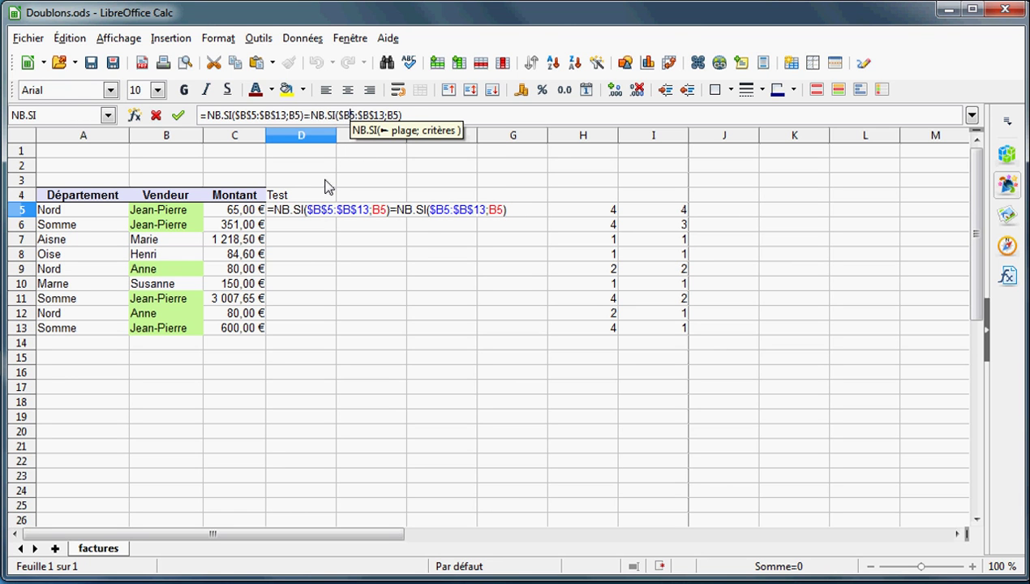
key(Return)
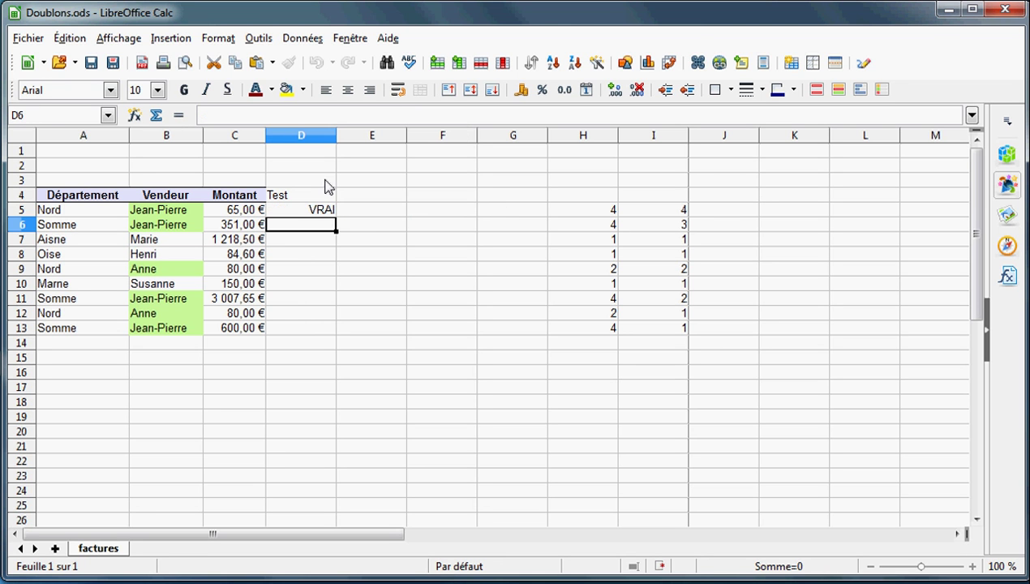
click(324, 214)
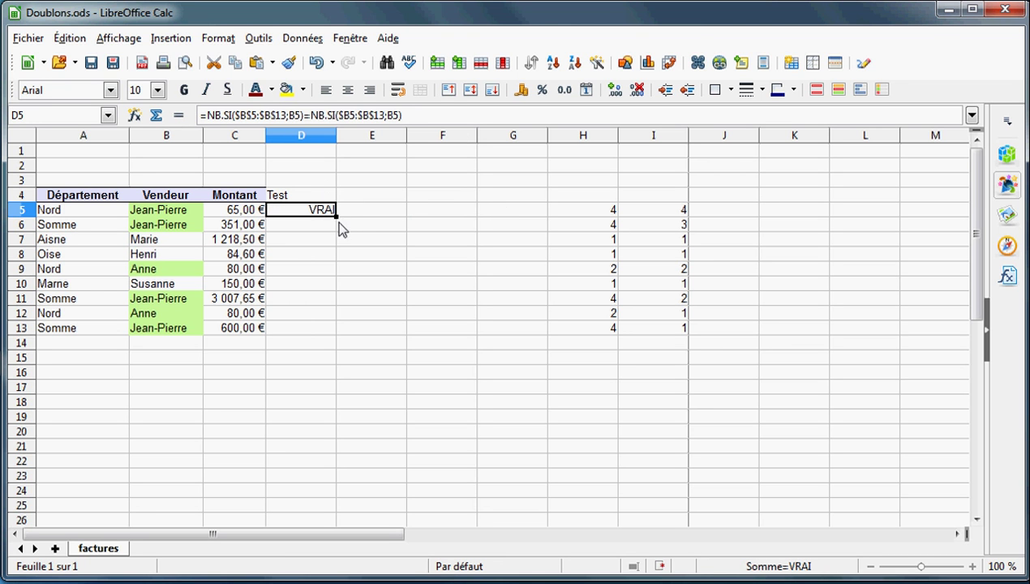
double_click(335, 217)
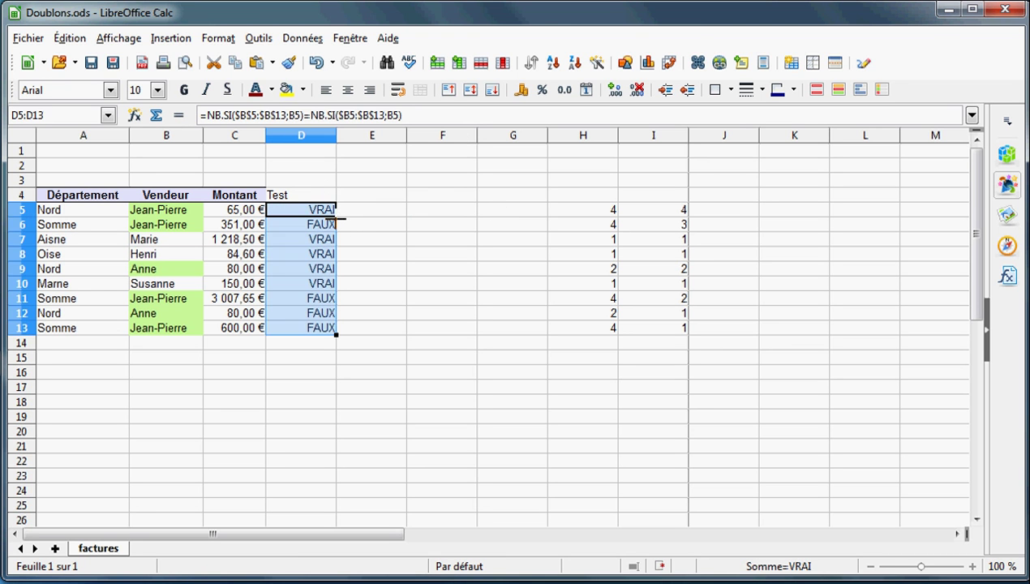
- Add an AutoFilter to the invoice table and filter the Test column to show only FAUX rows
click(239, 286)
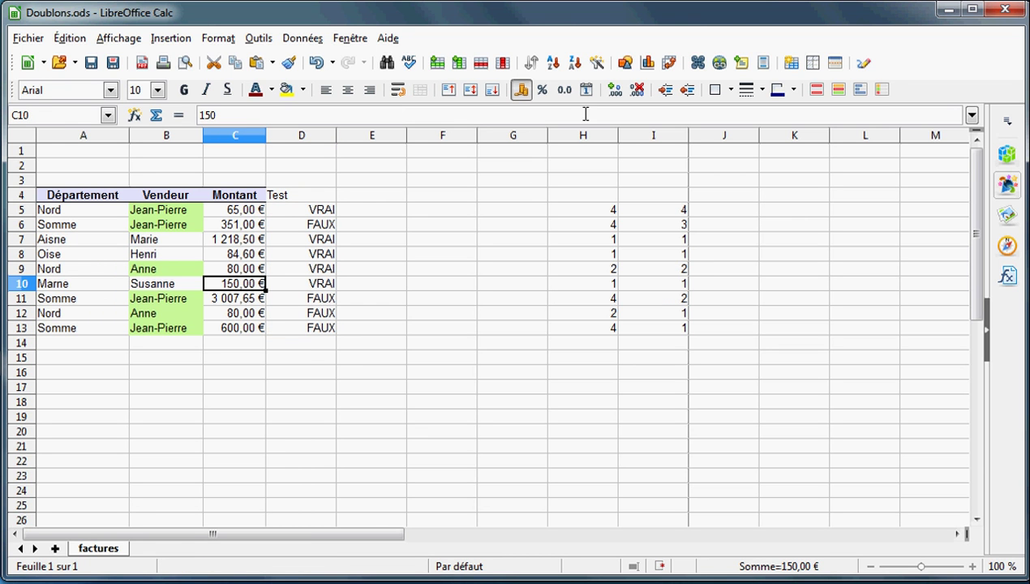
click(595, 63)
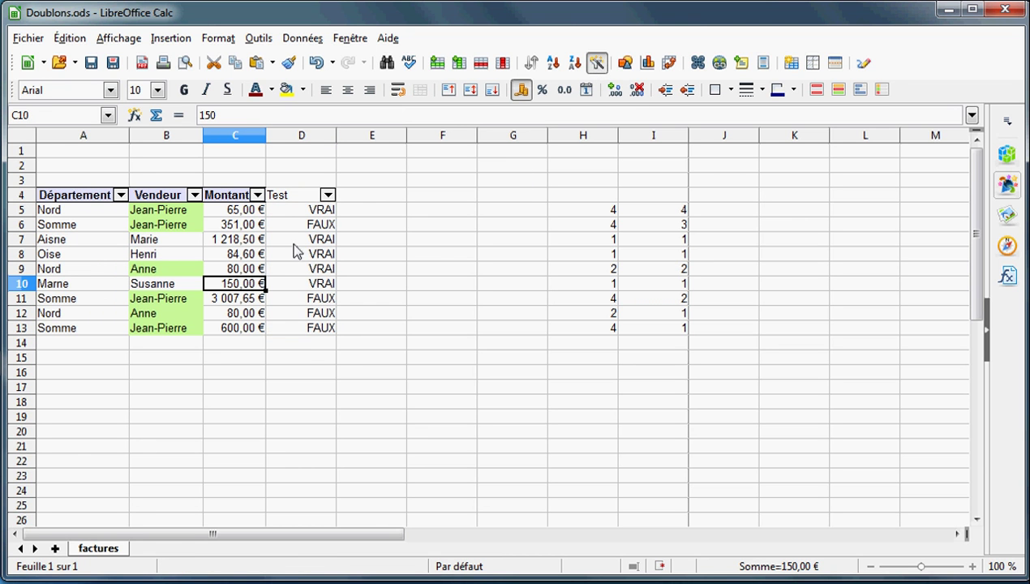
click(328, 194)
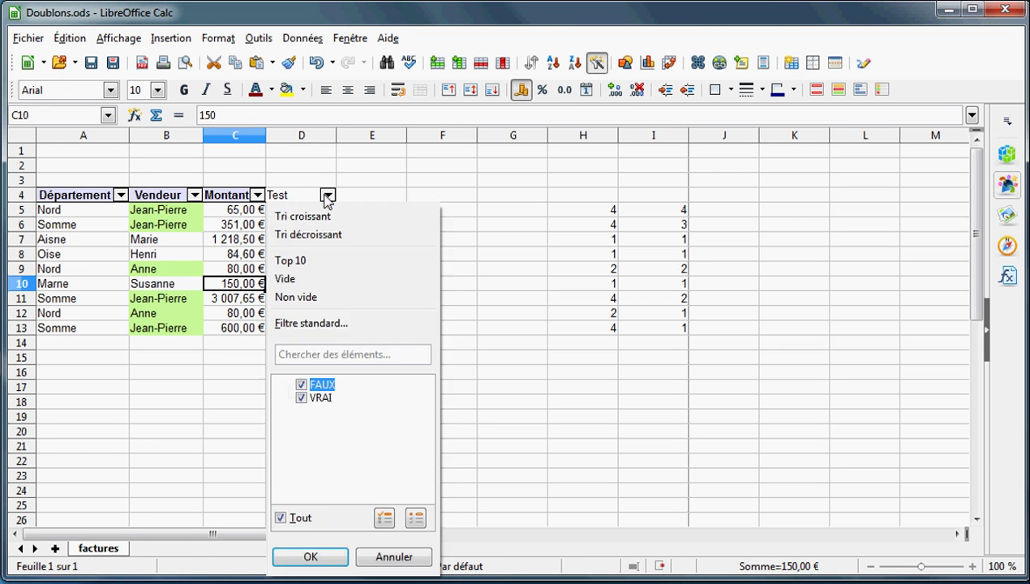
click(301, 398)
click(293, 557)
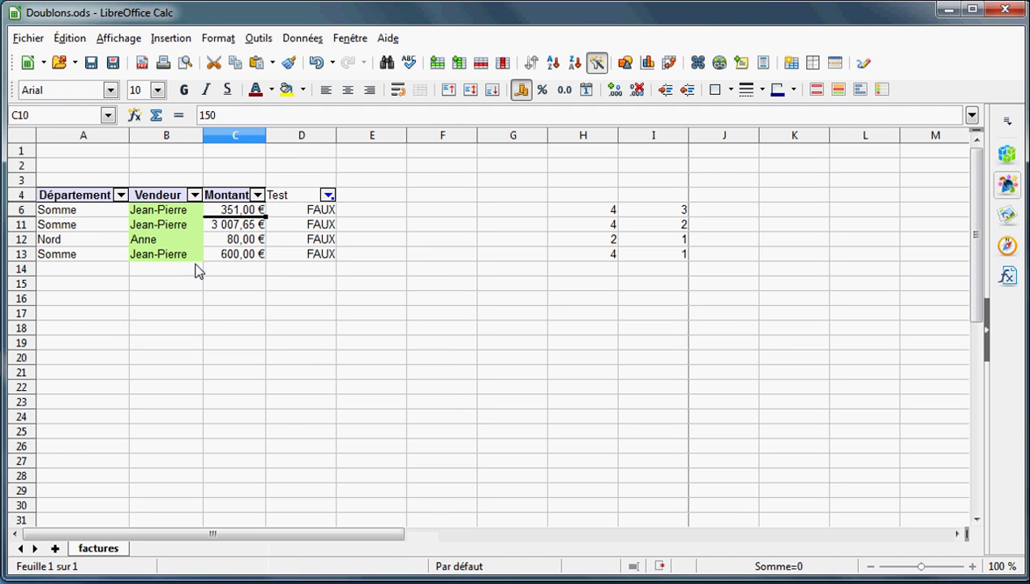
- Delete the filtered duplicate rows 6, 11, 12 and 13
click(17, 212)
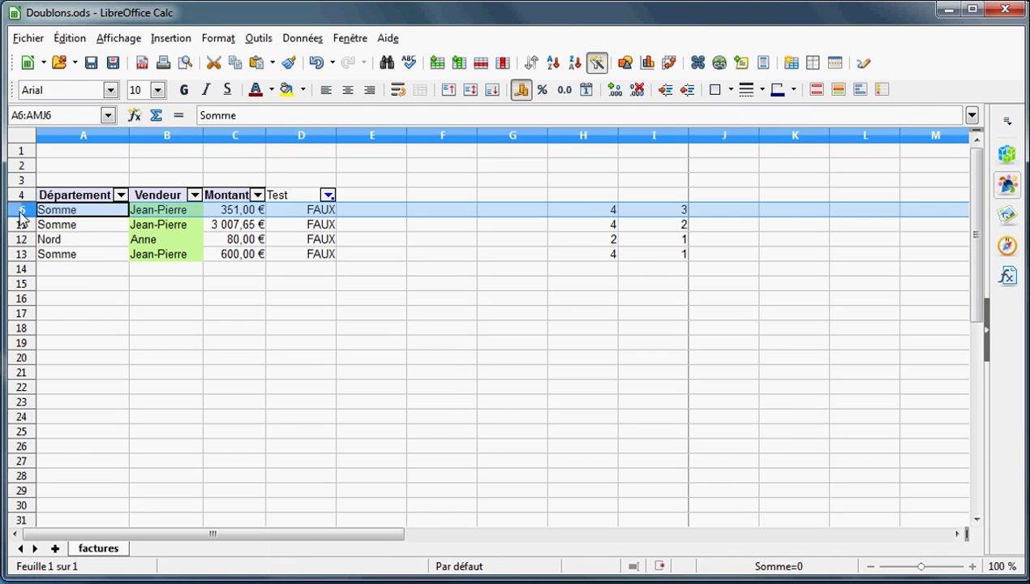
shift+click(29, 257)
right_click(30, 258)
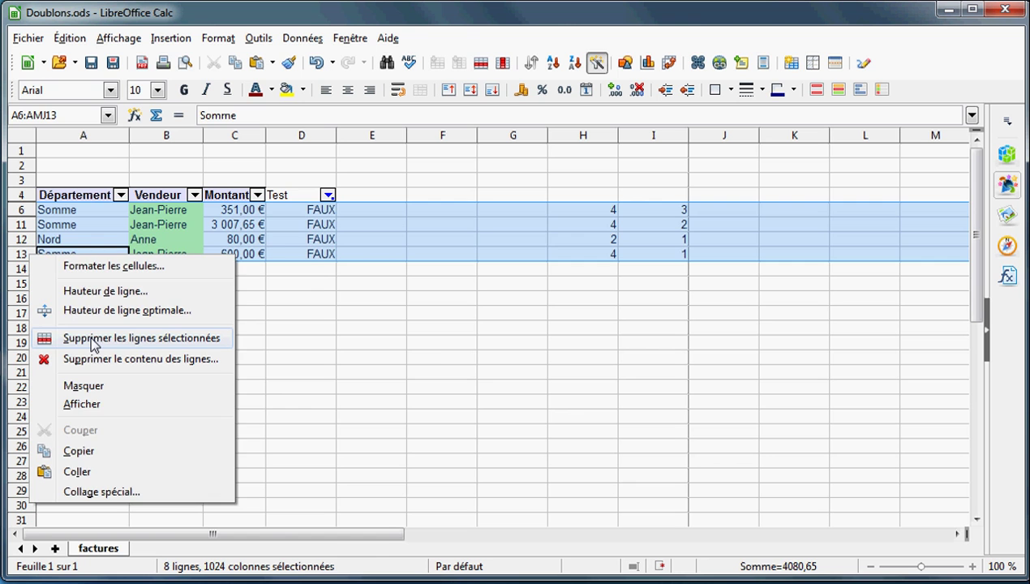
click(92, 339)
- Open the filter options of the Test column
click(328, 196)
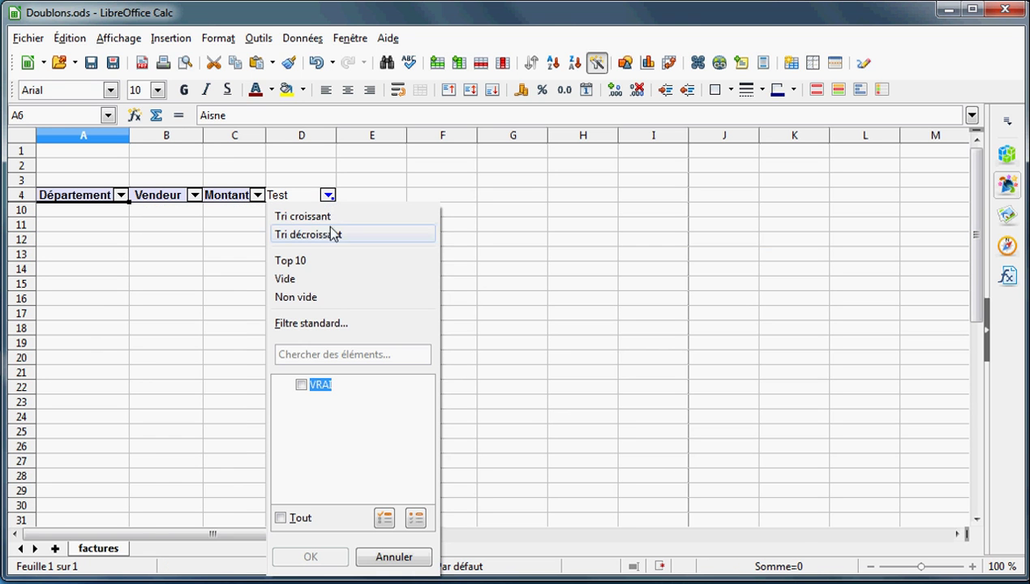